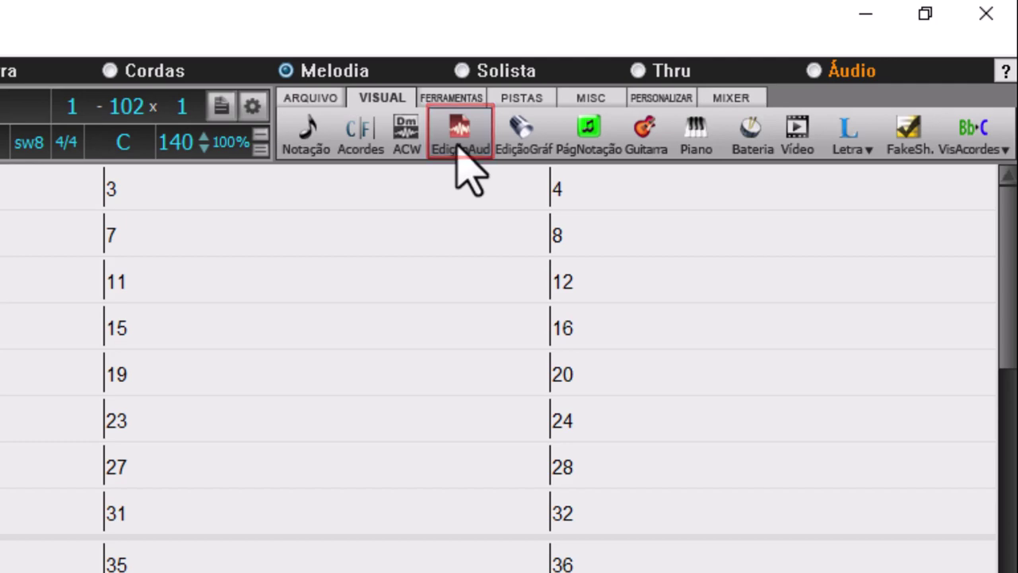
Open the audio editing window and show the Áudio track's waveform
left_click(458, 149)
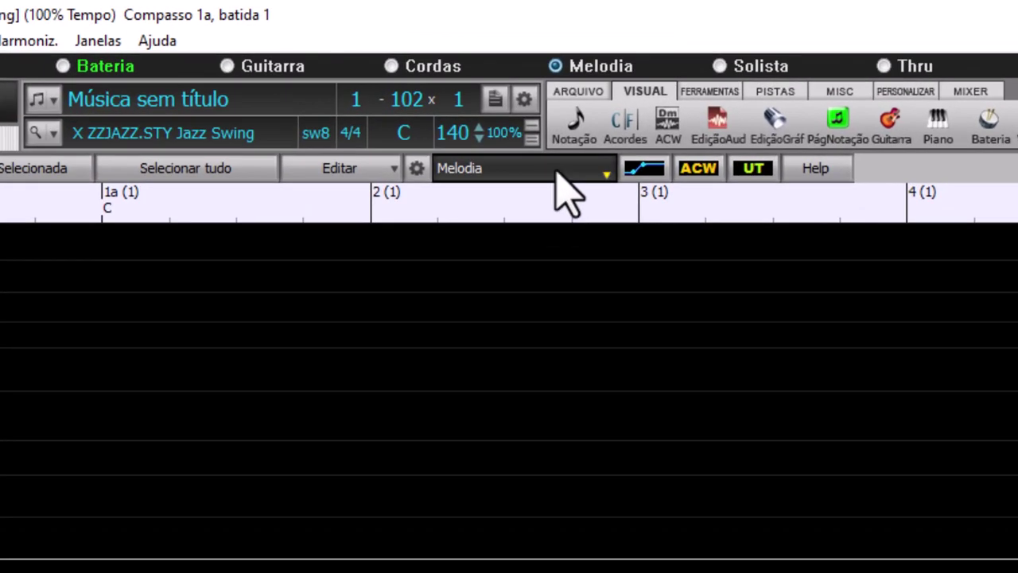
left_click(557, 171)
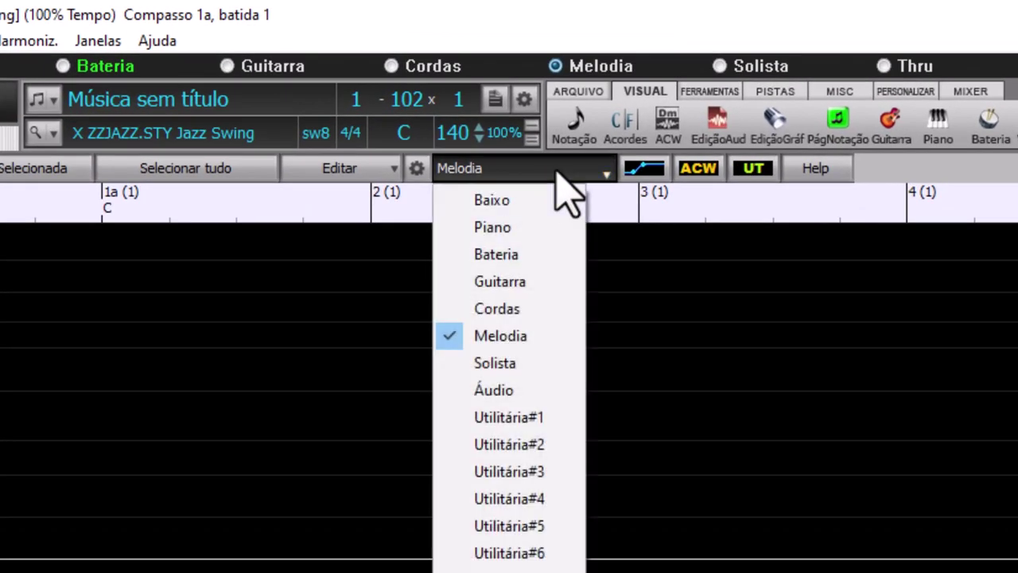
left_click(479, 389)
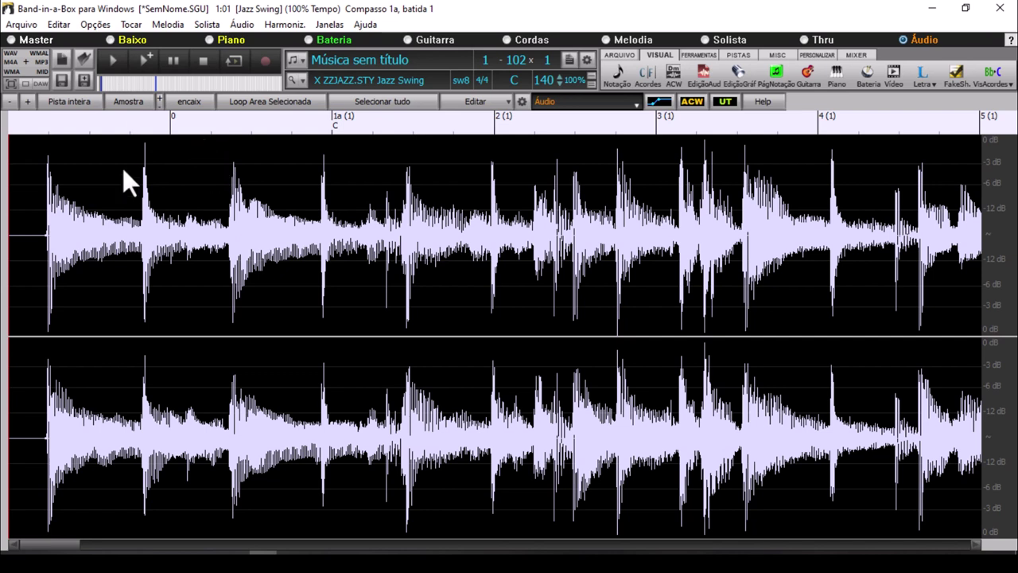
Play the audio from the start and compare its playback in the waveform and the chord sheet
left_click(114, 58)
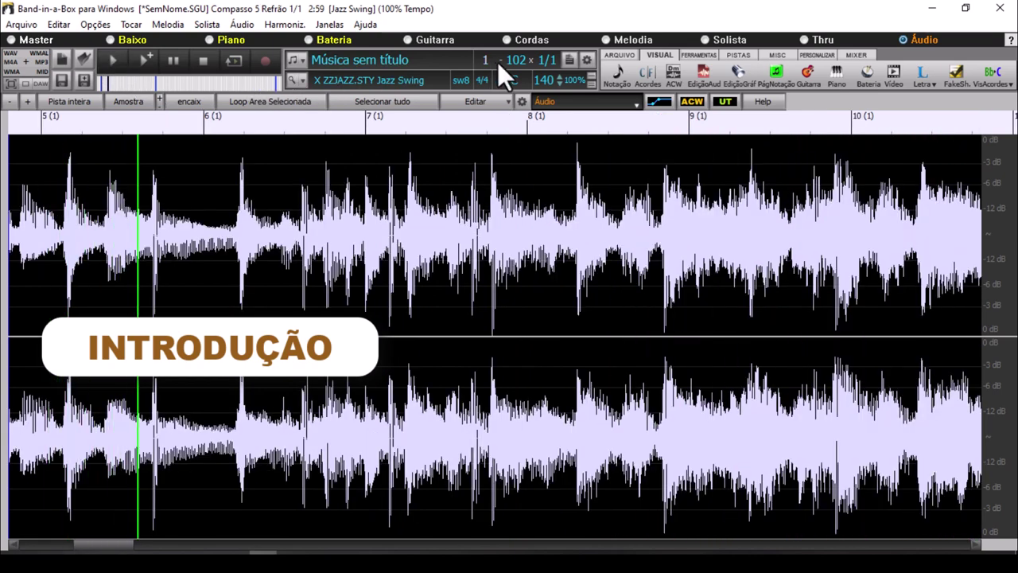
left_click(645, 76)
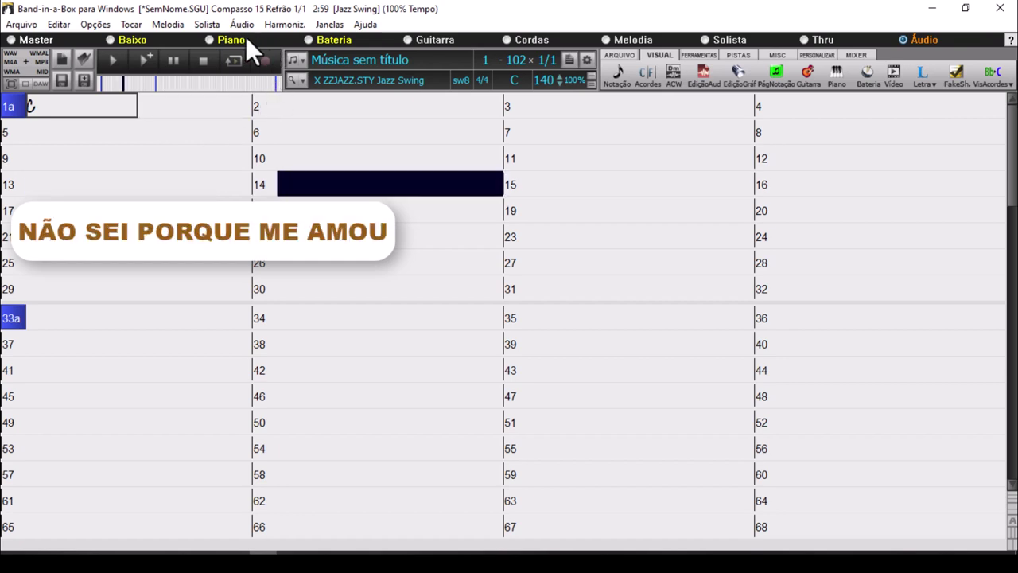
left_click(697, 80)
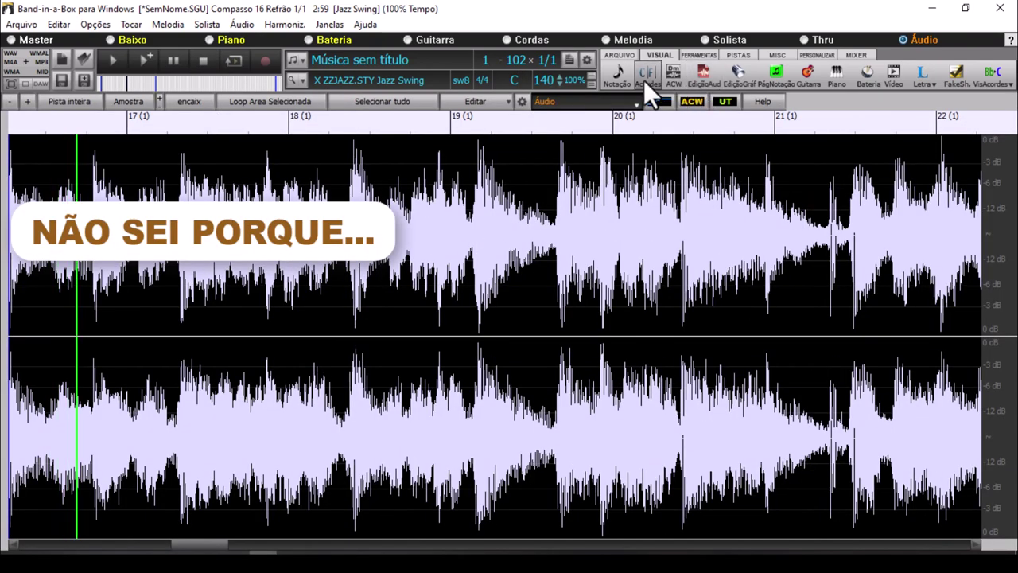
left_click(204, 63)
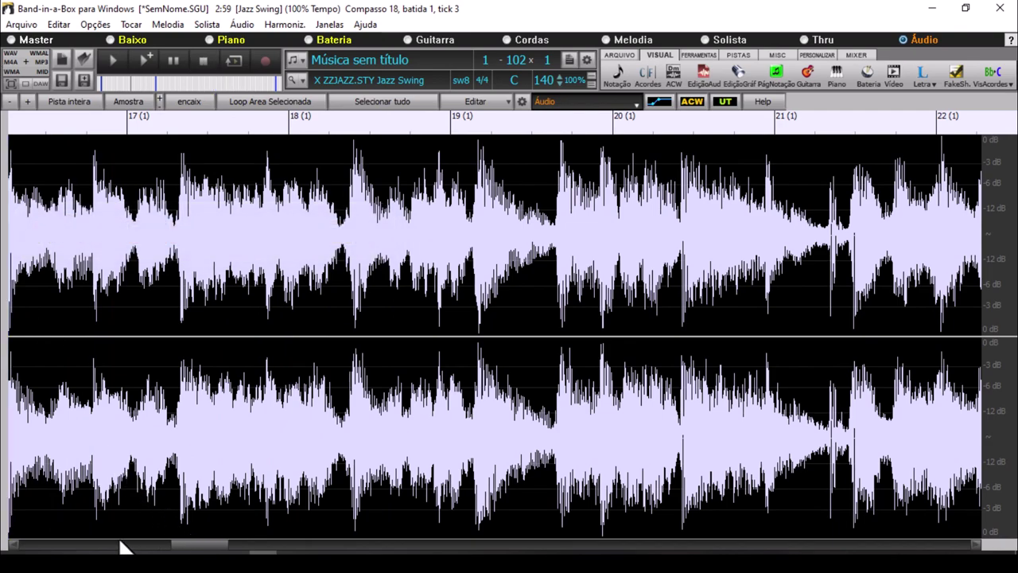
left_click_drag(188, 550, 4, 547)
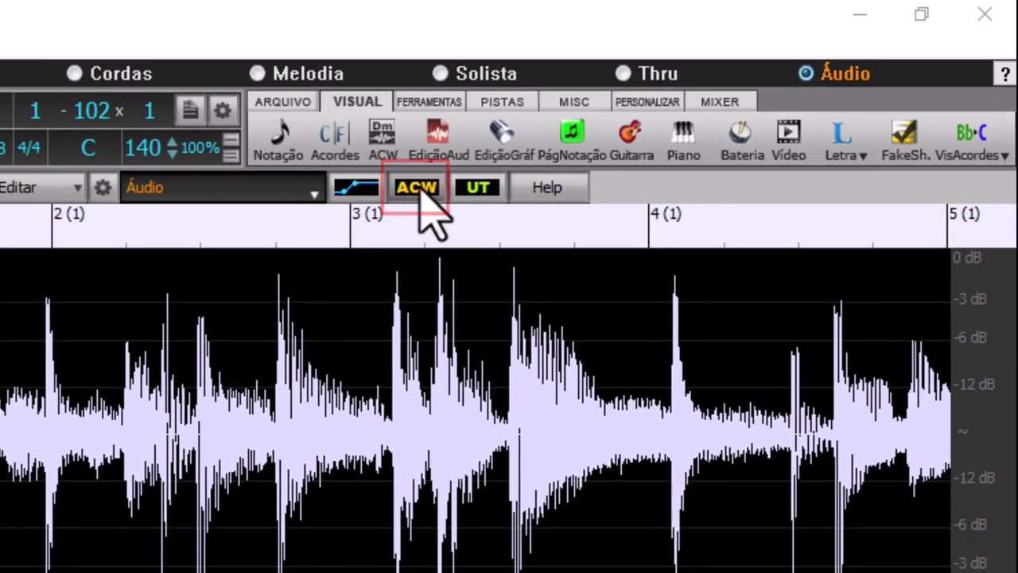
Enable the ACW controls for the Áudio track and mark a bar line at the first attack of the waveform
left_click(420, 188)
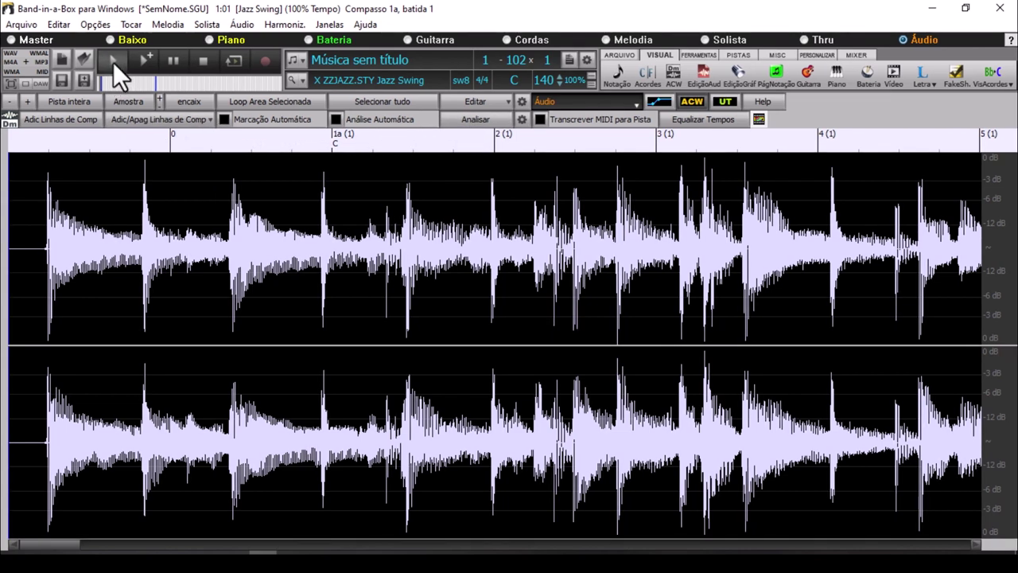
left_click(111, 63)
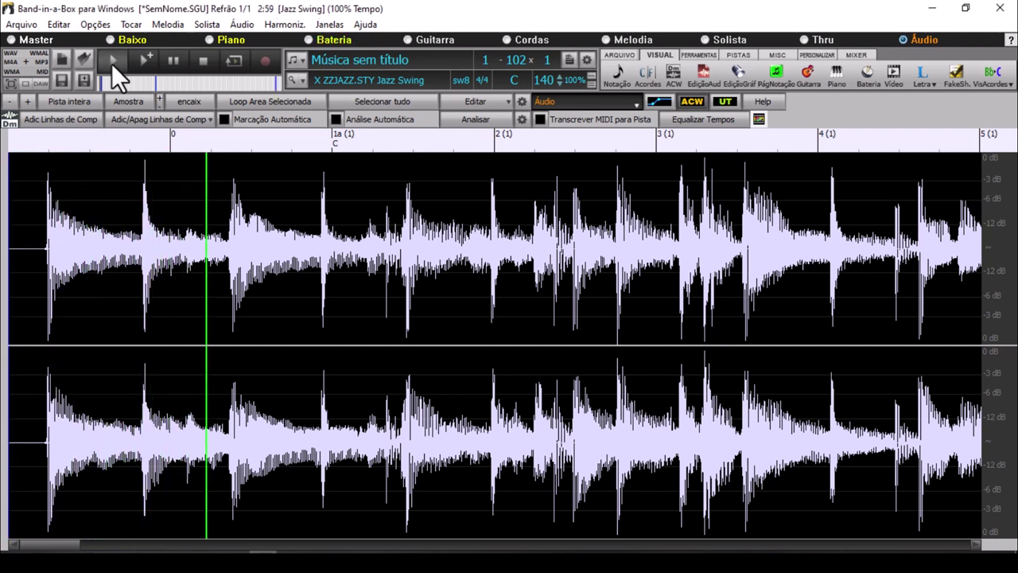
left_click(201, 63)
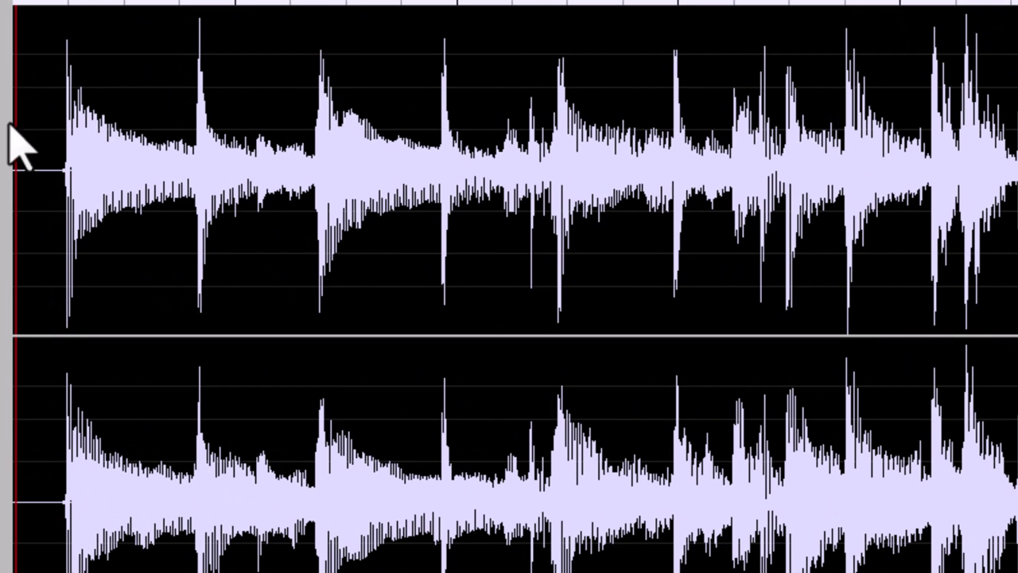
left_click(63, 19)
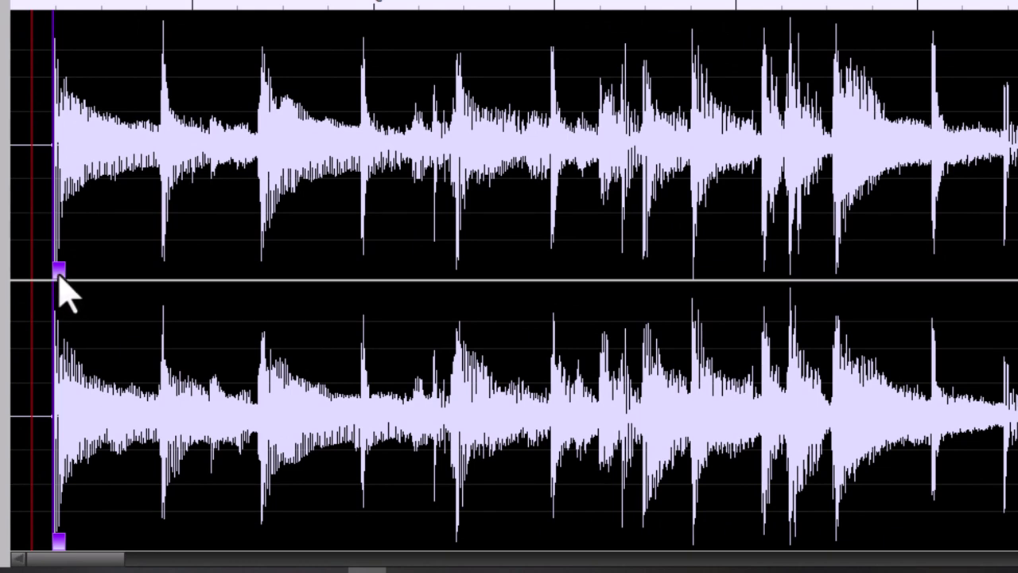
left_click_drag(59, 280, 60, 280)
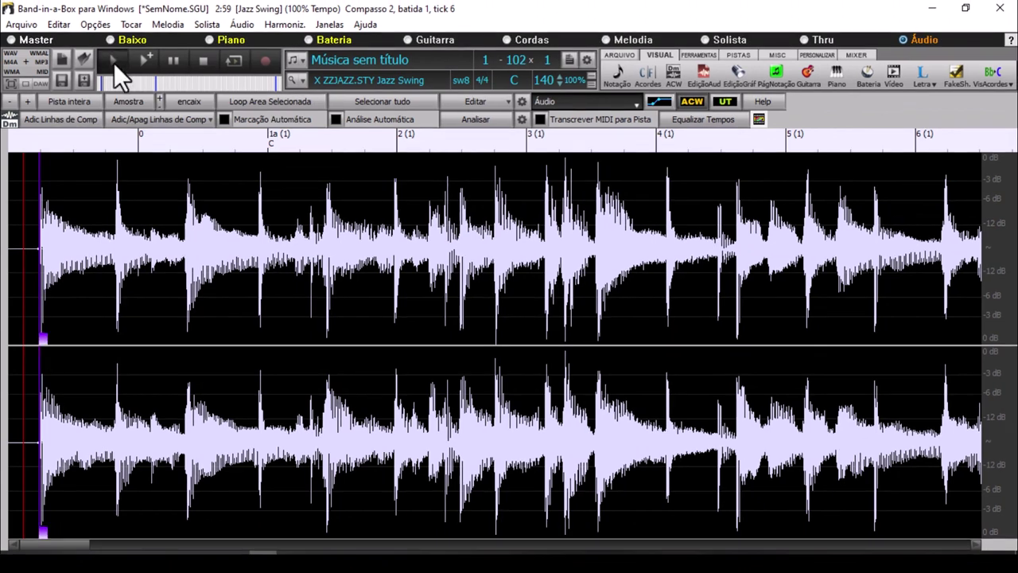
Play the introduction and add the bar 2 line just before the waveform's fourth main peak
left_click(113, 63)
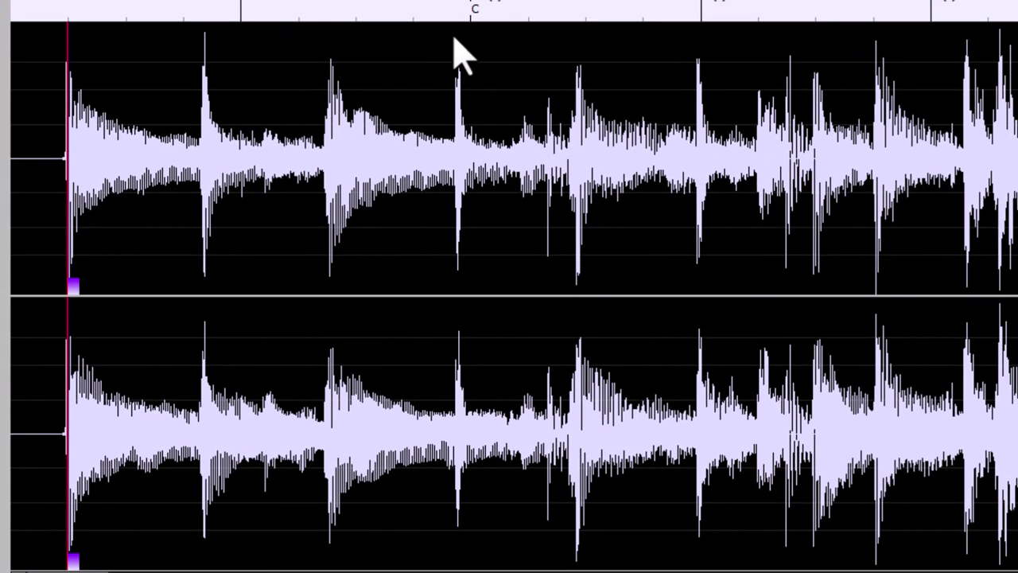
left_click(435, 54)
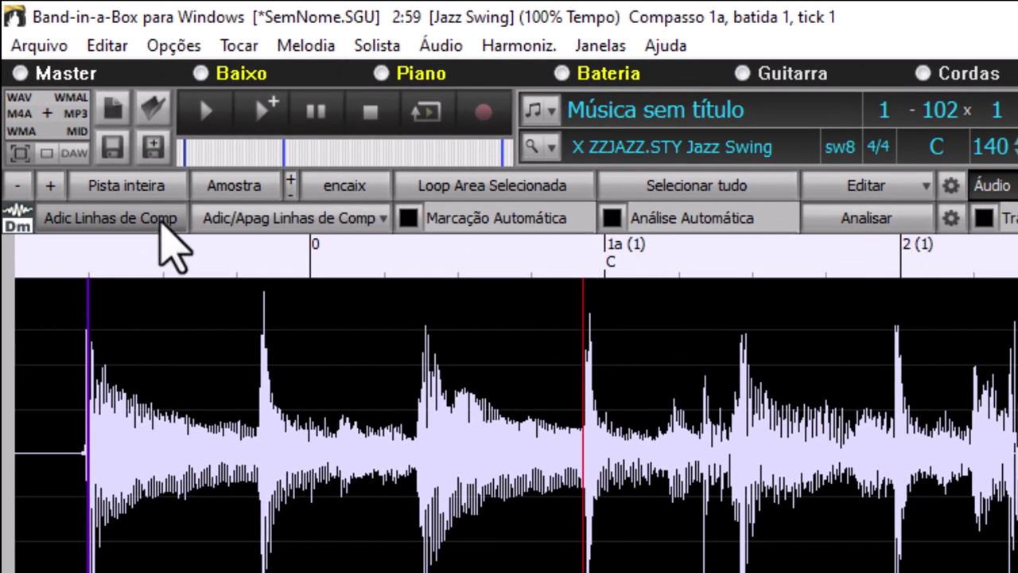
left_click(163, 225)
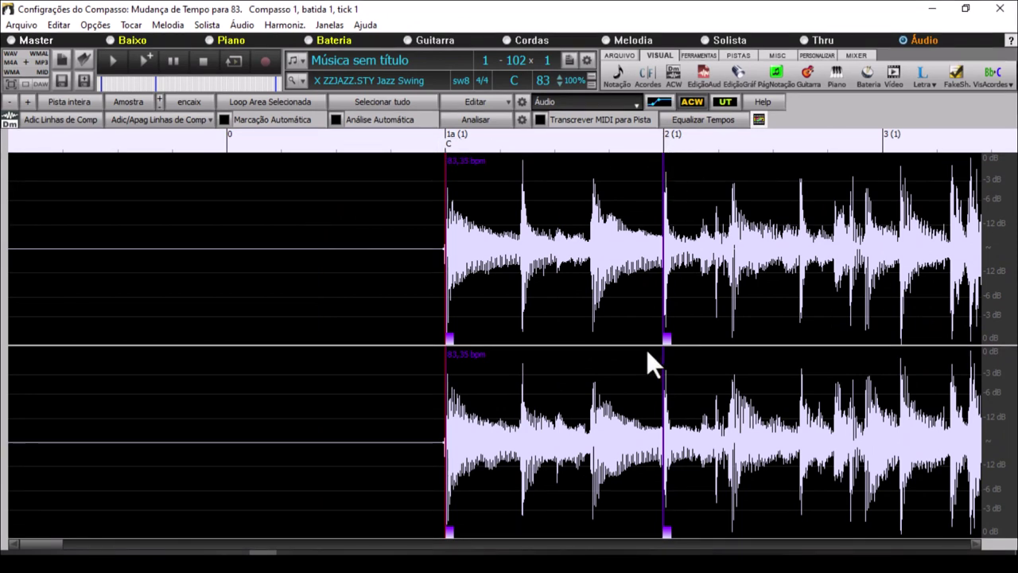
Play the song from bar 1 and check the bar alignment in both the waveform and the chord sheet
mouse_move(257, 539)
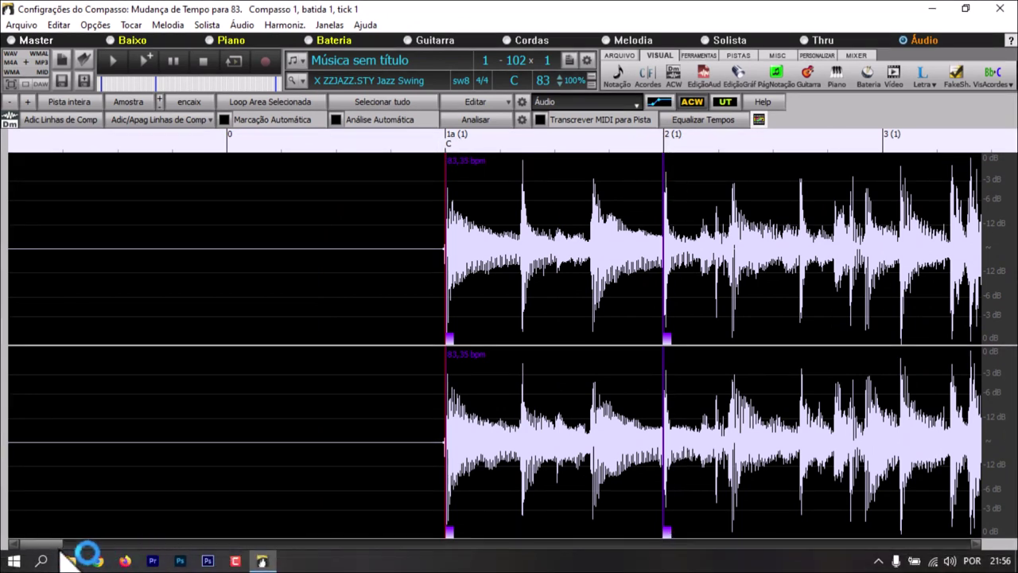
left_click_drag(42, 546, 58, 550)
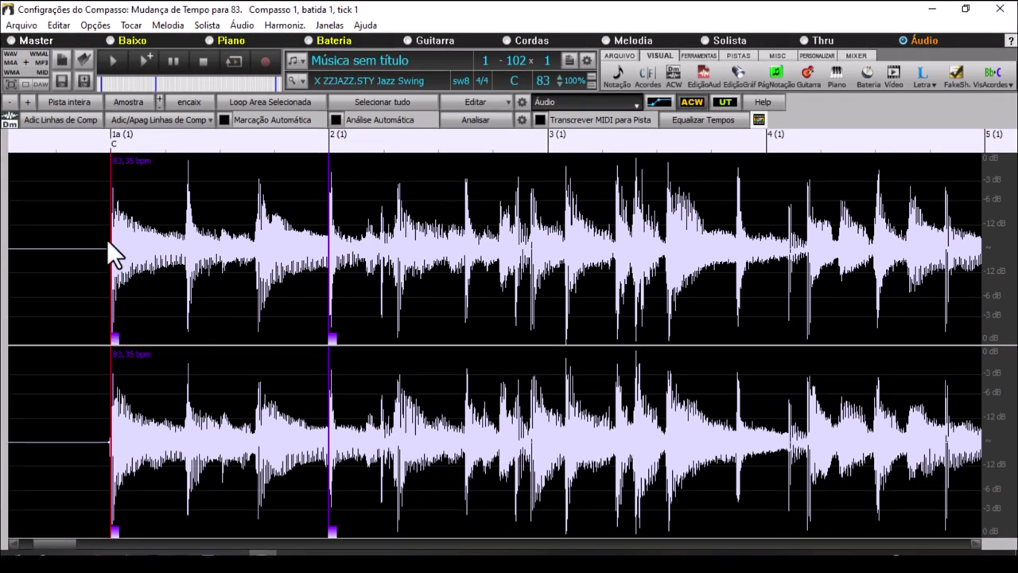
key("space")
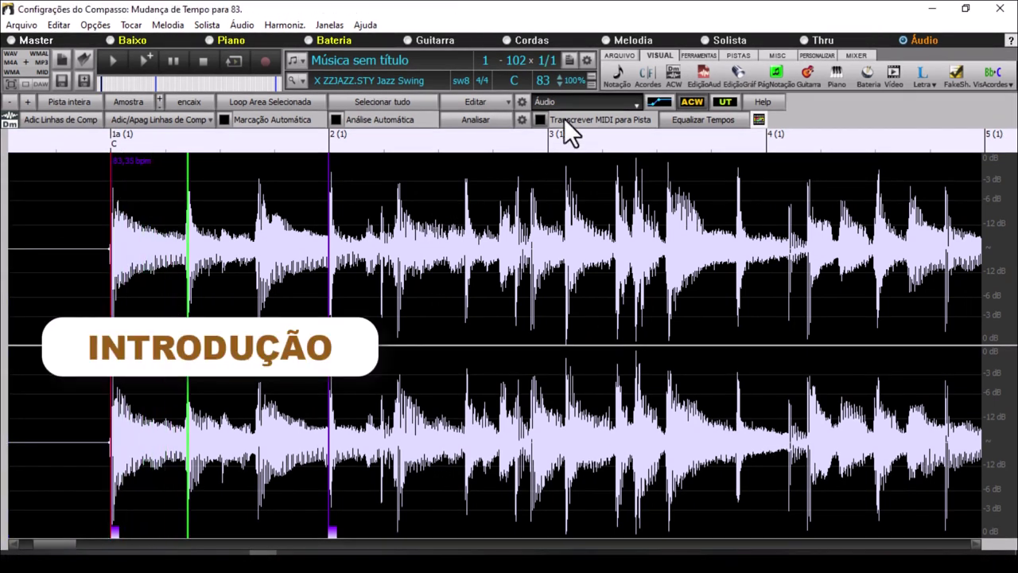
left_click(647, 76)
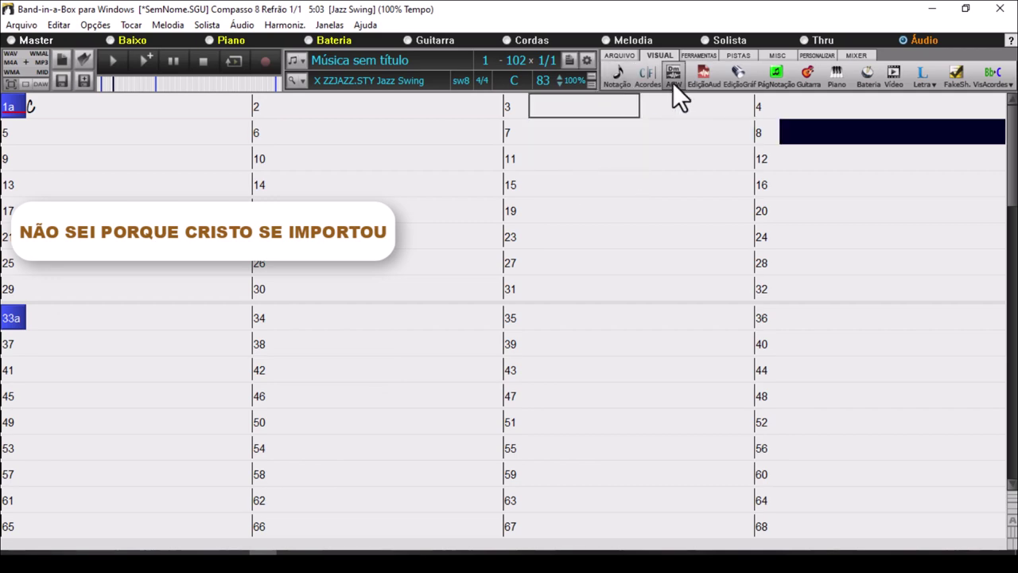
left_click(692, 77)
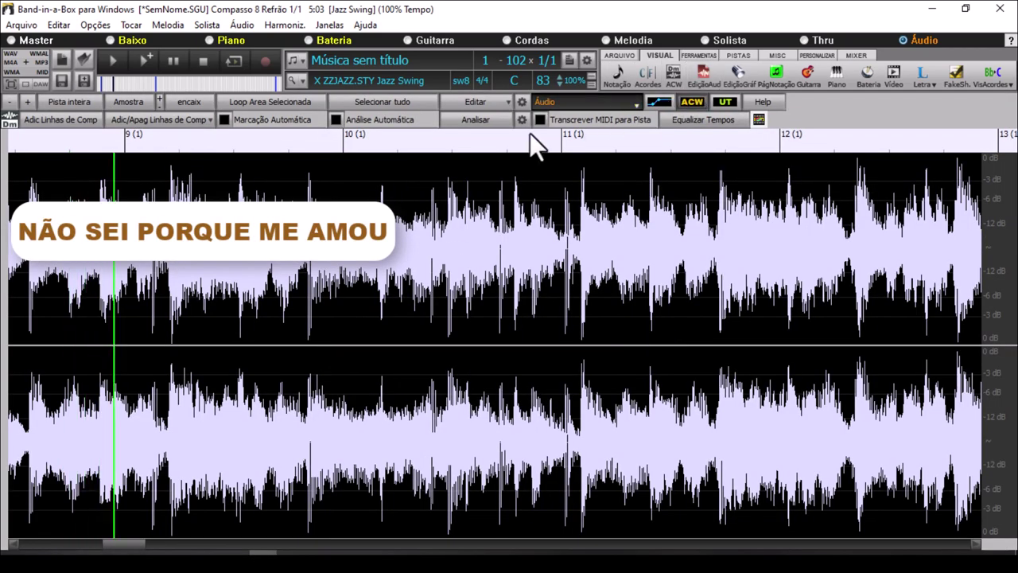
left_click(229, 59)
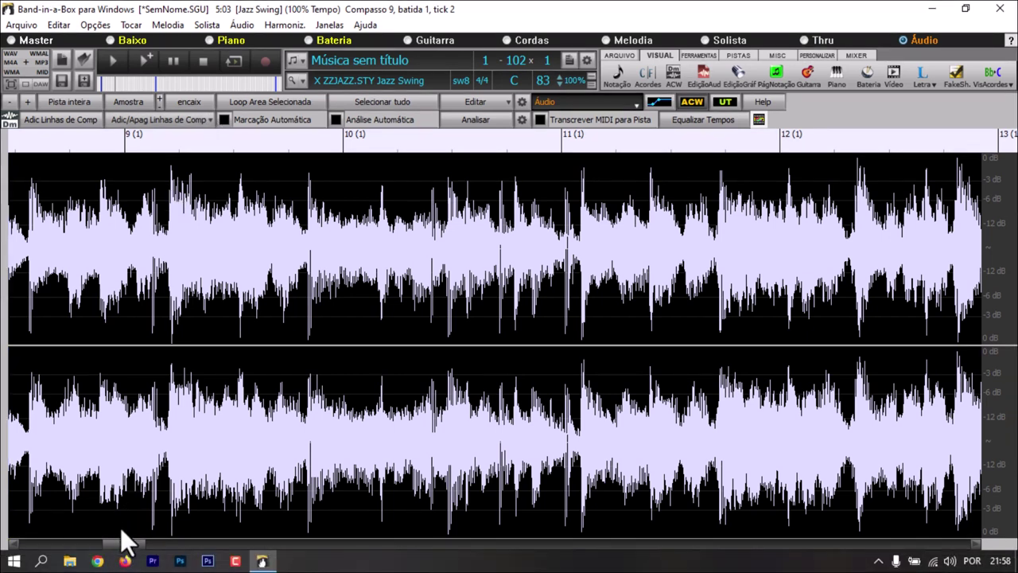
Replay the opening bars and add a bar line shortly before the ruler's bar 3 mark
left_click_drag(124, 540, 35, 540)
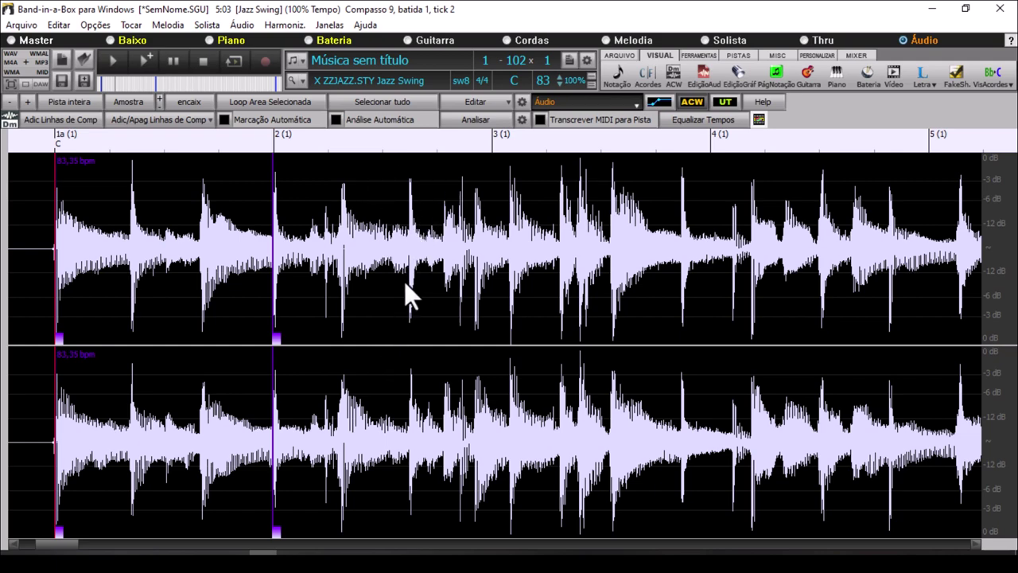
scroll(405, 279, "left", 3)
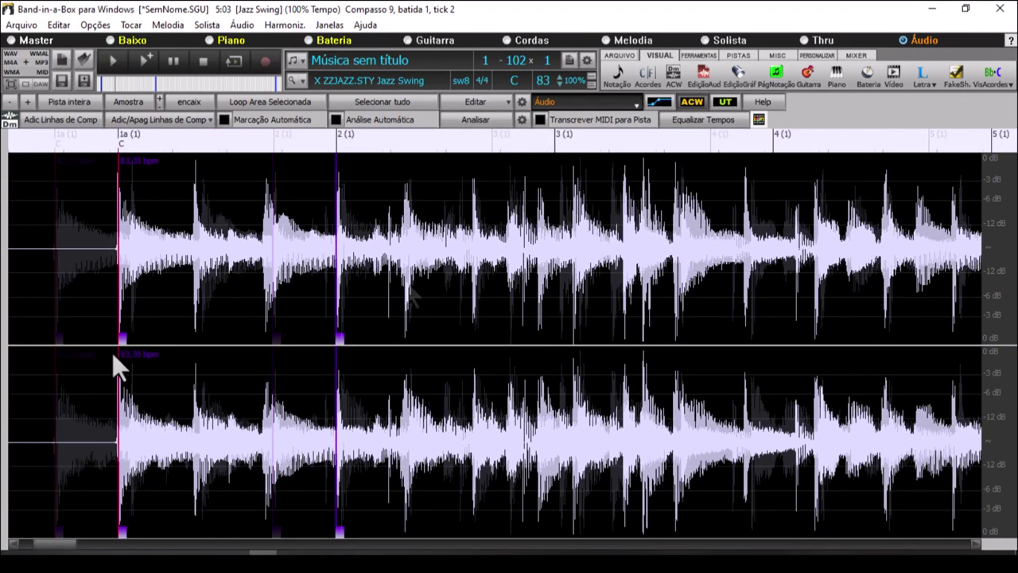
key("space")
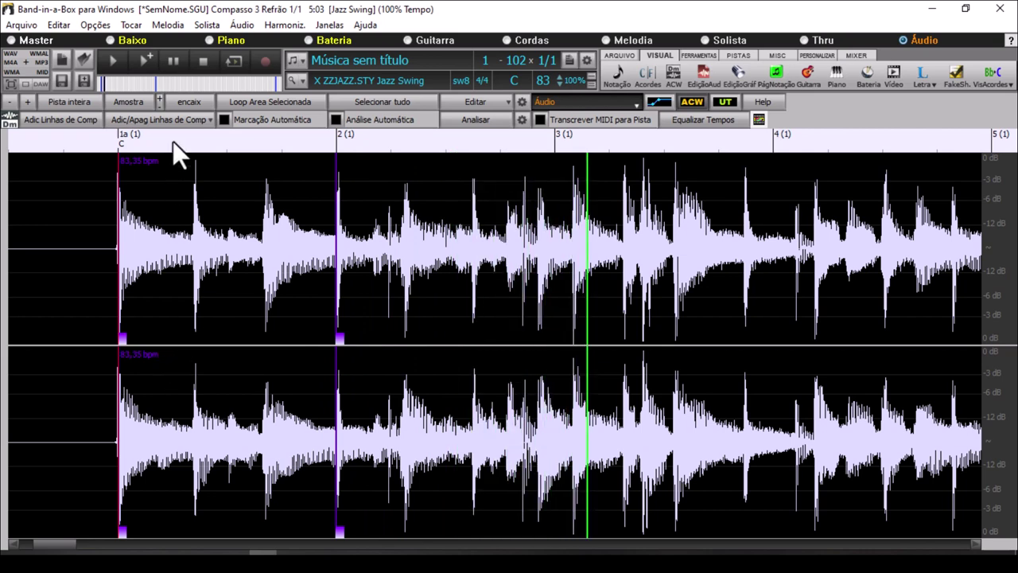
left_click(203, 64)
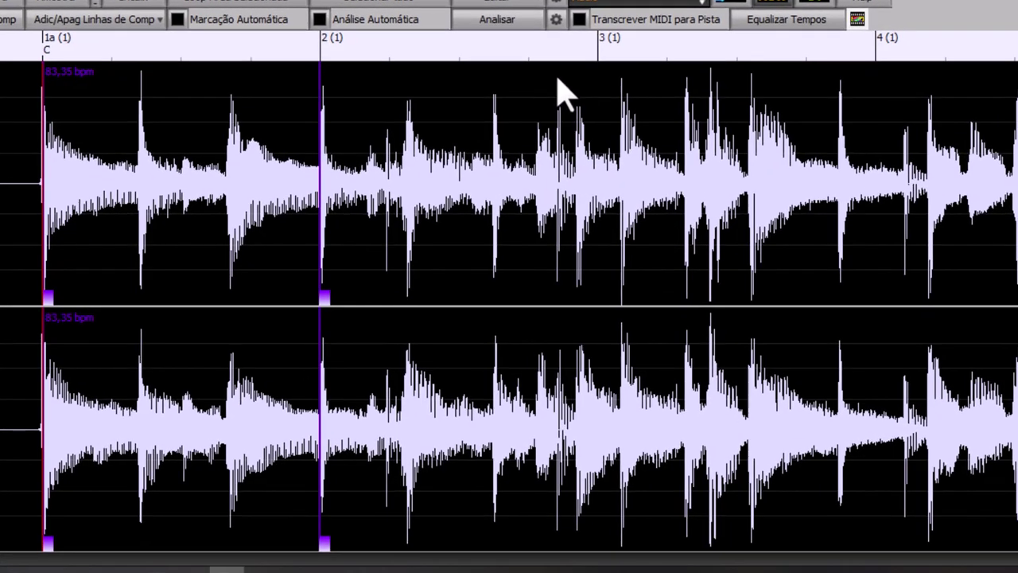
left_click(522, 168)
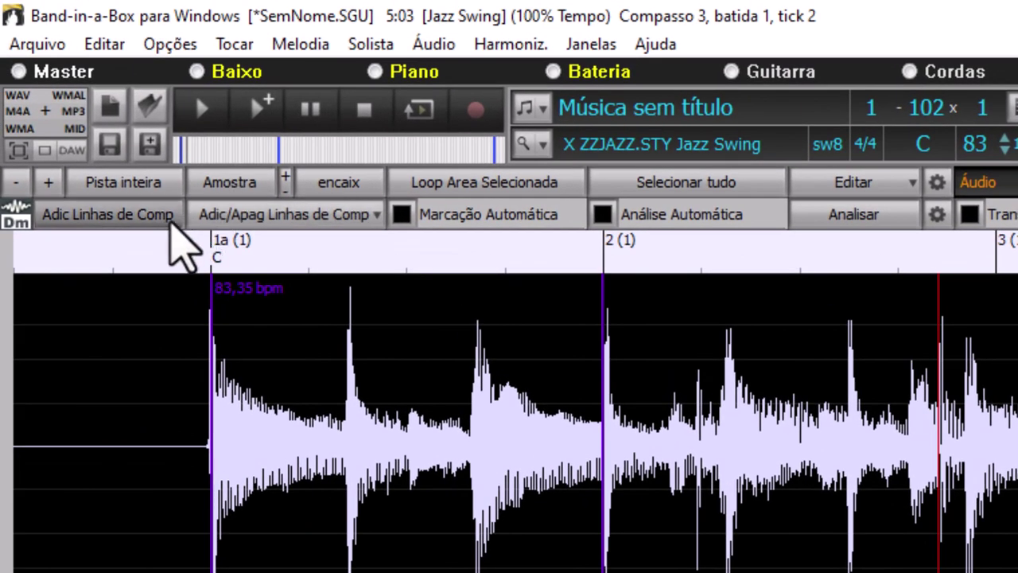
left_click(160, 219)
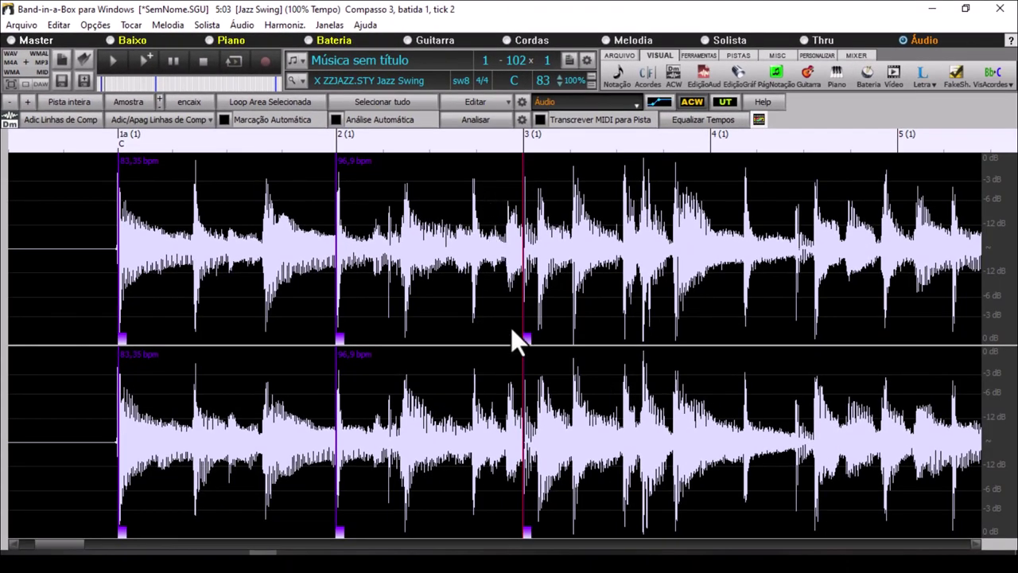
Turn on Marcação Automática with the cursor just before bar 1, and display the whole track
left_click(101, 157)
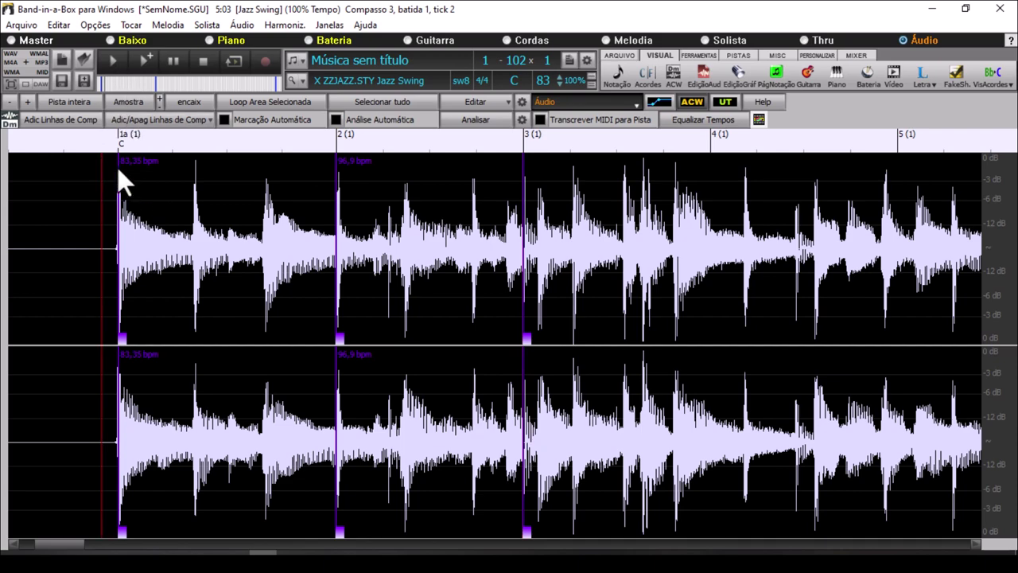
left_click(113, 164)
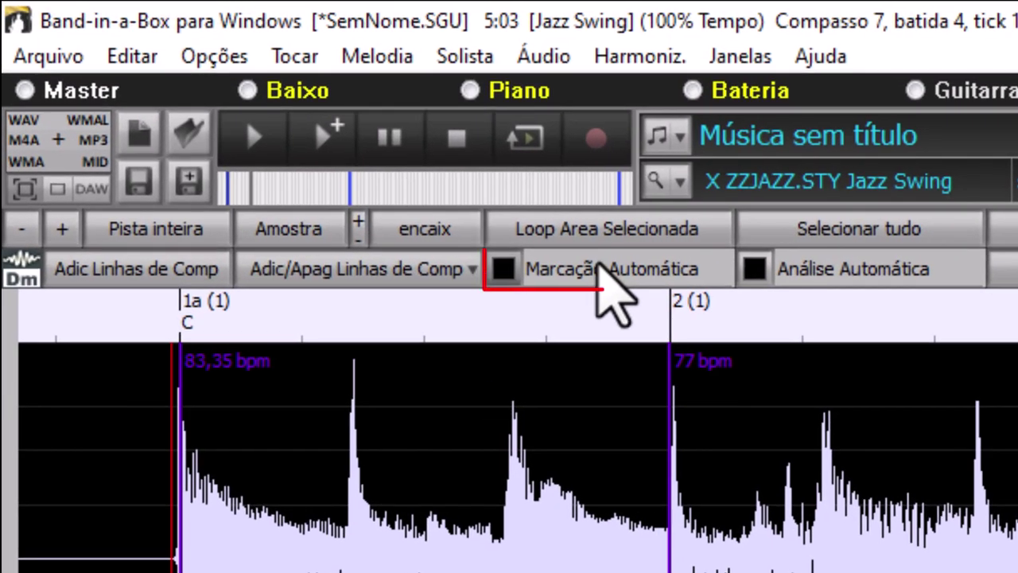
left_click(602, 265)
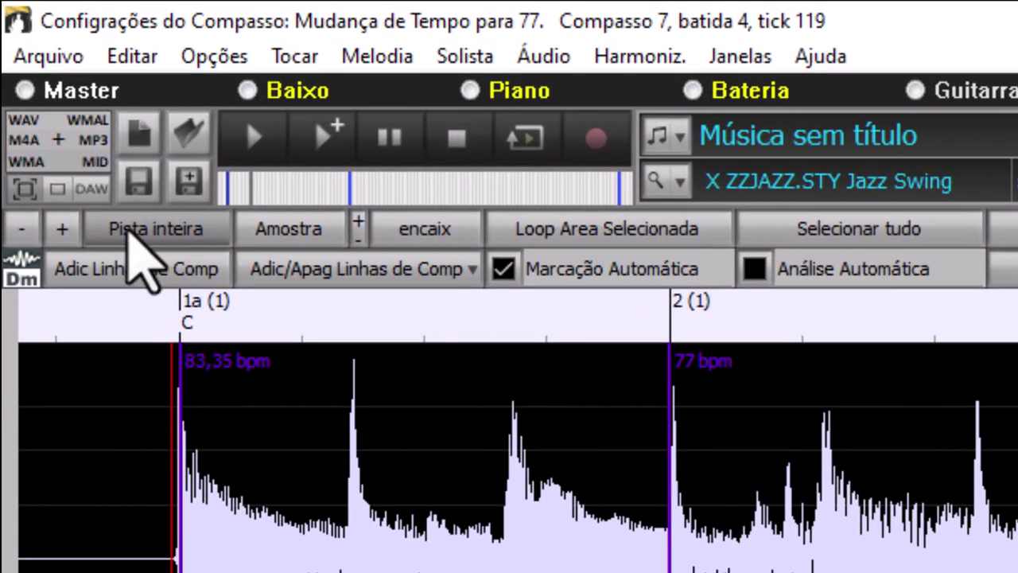
left_click(135, 237)
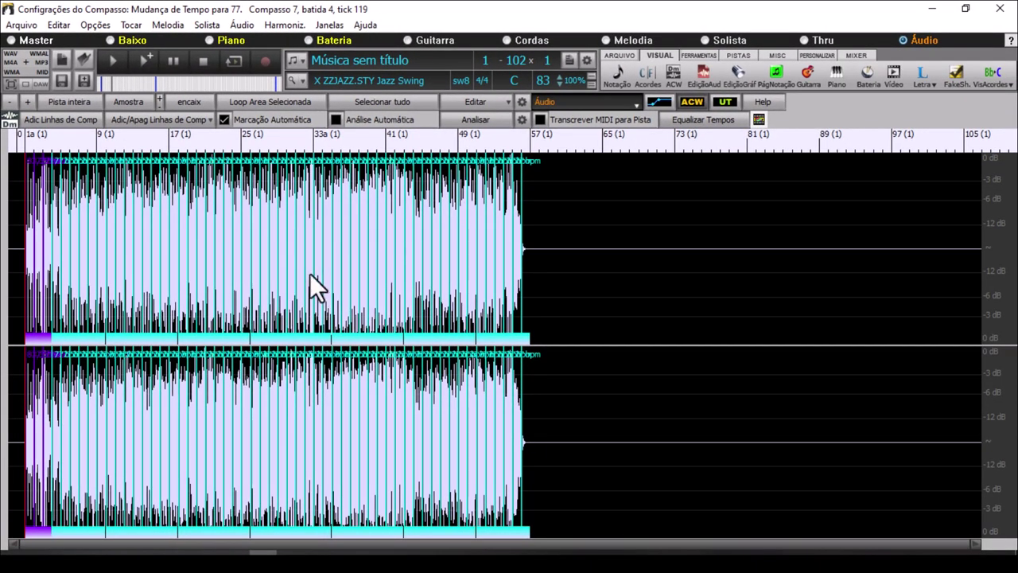
Follow the song's playback in the chord sheet from bar 1 to check the bar timing
left_click(640, 74)
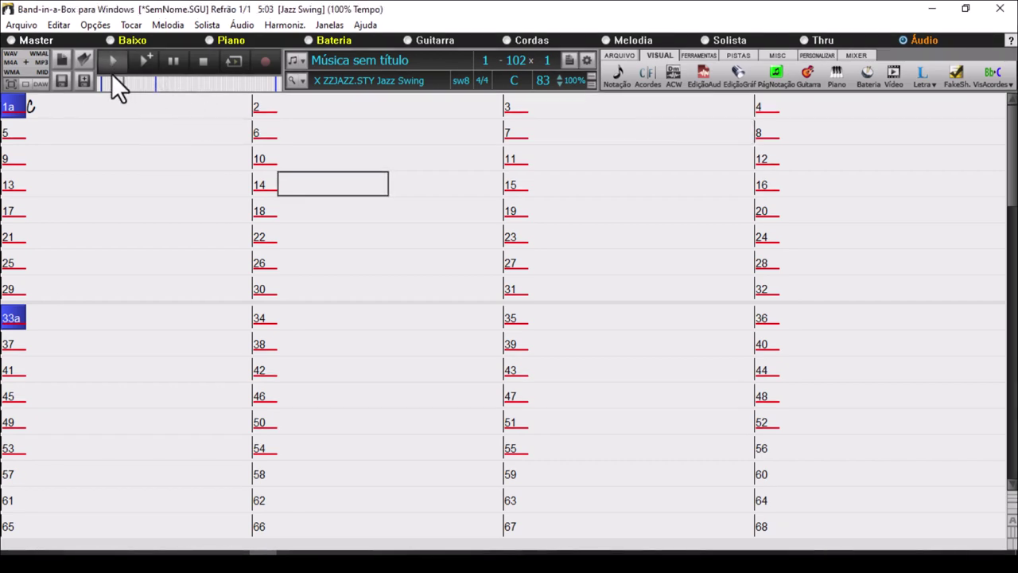
left_click(79, 107)
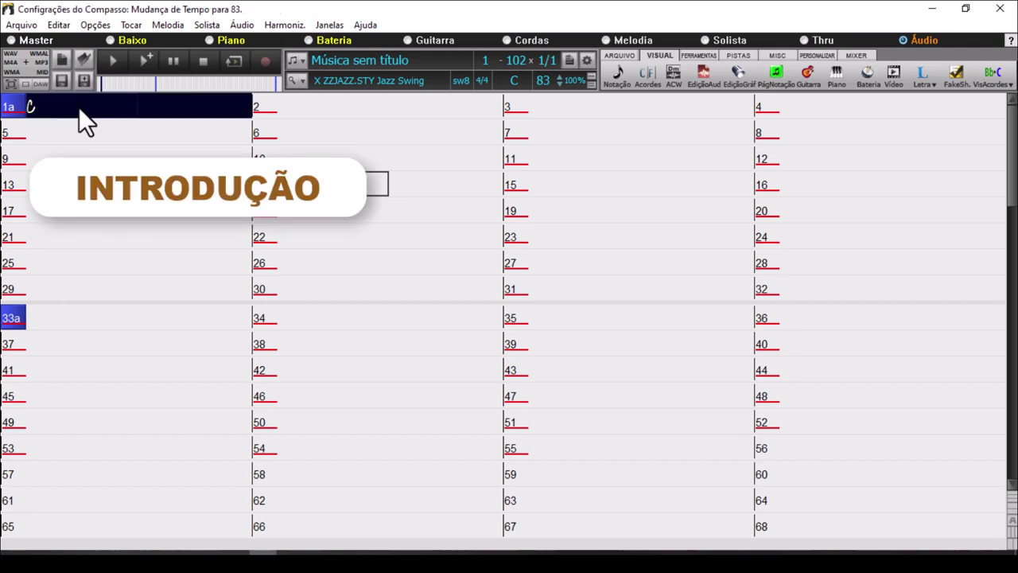
key("Right")
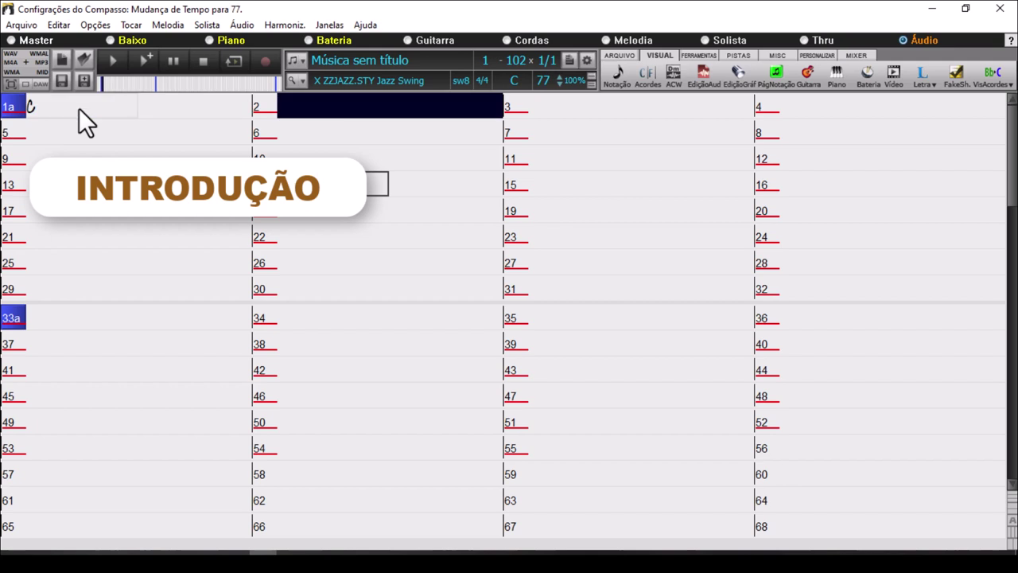
Stop the playback and inspect the bar lines over the opening bars of the audio waveform at close range
key("Right")
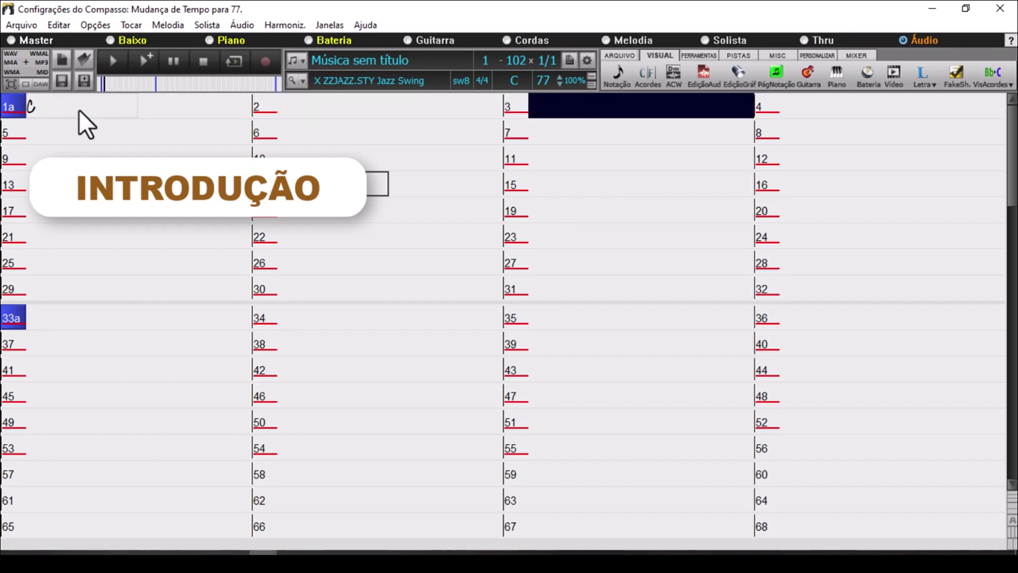
key("Right")
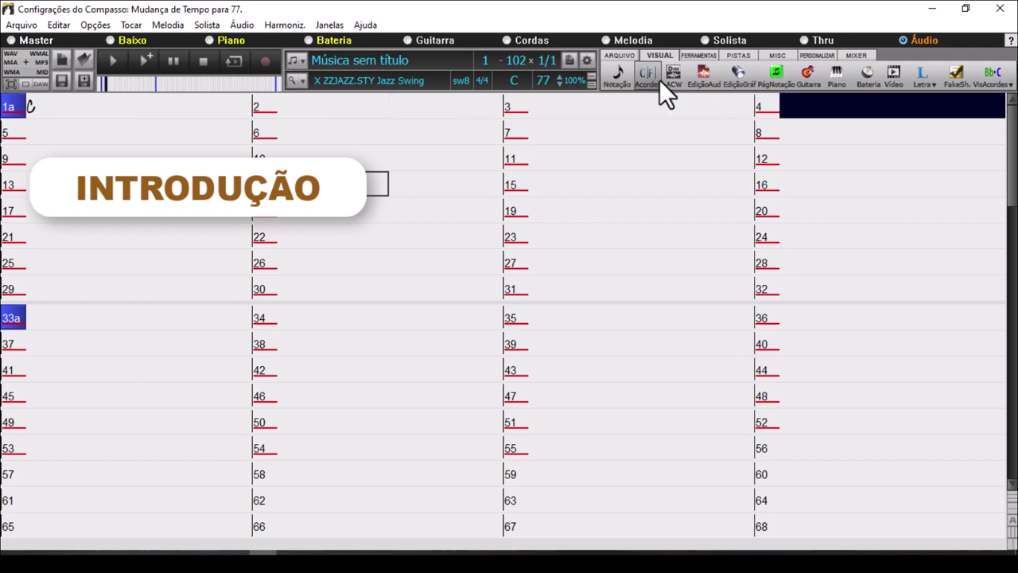
left_click(703, 75)
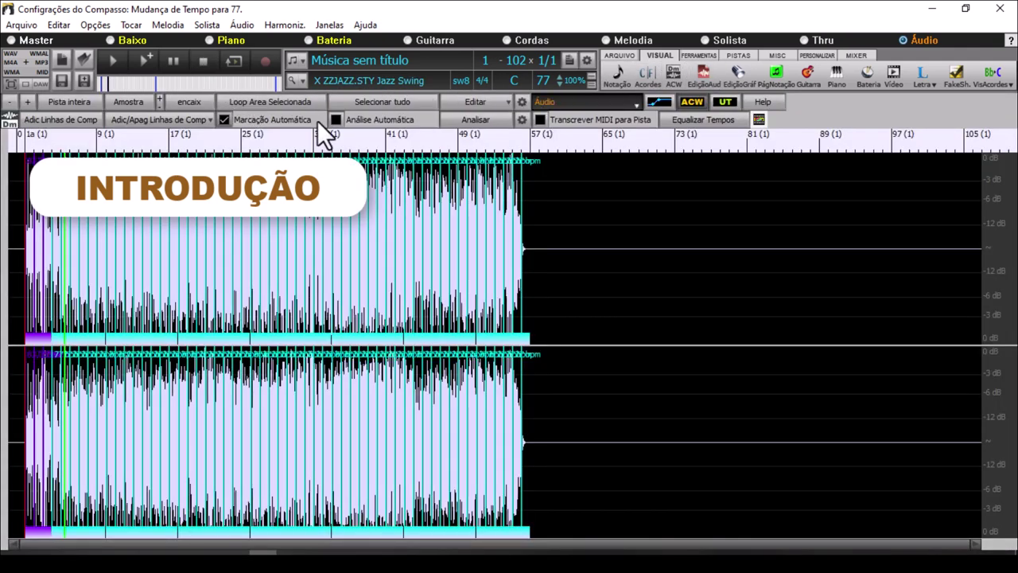
left_click(470, 143)
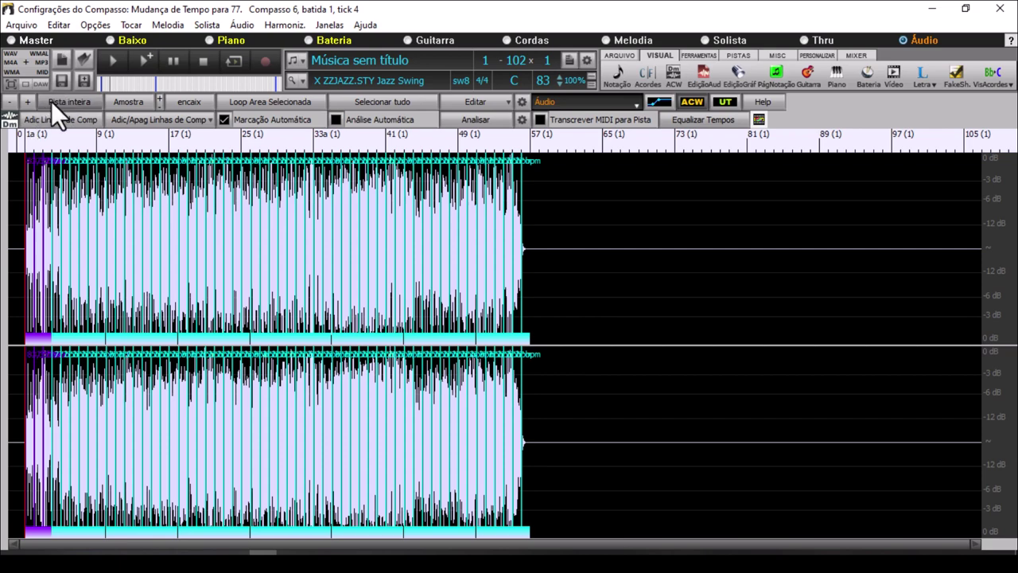
left_click(29, 101)
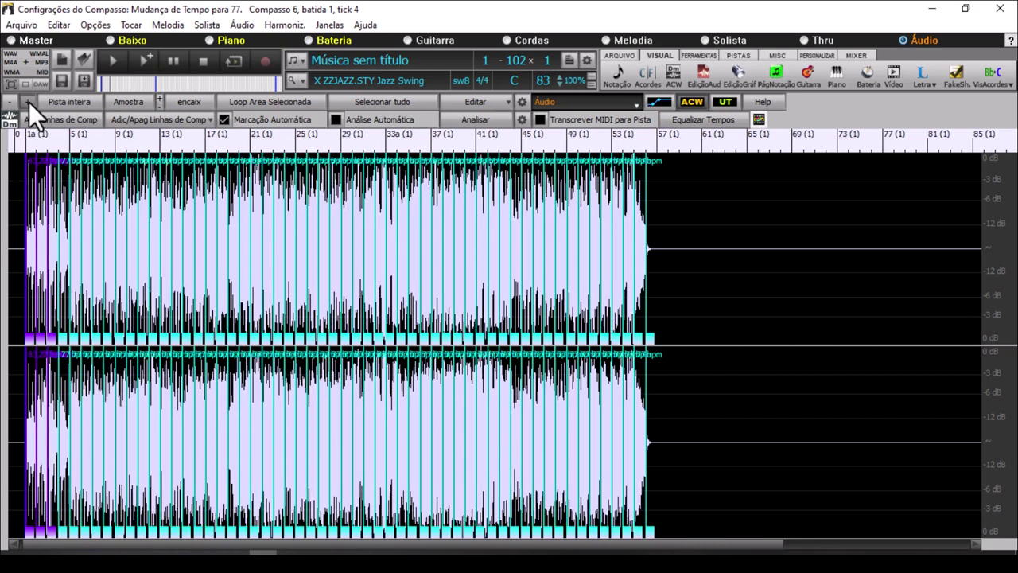
left_click(28, 102)
left_click(29, 102)
left_click(28, 102)
left_click(29, 102)
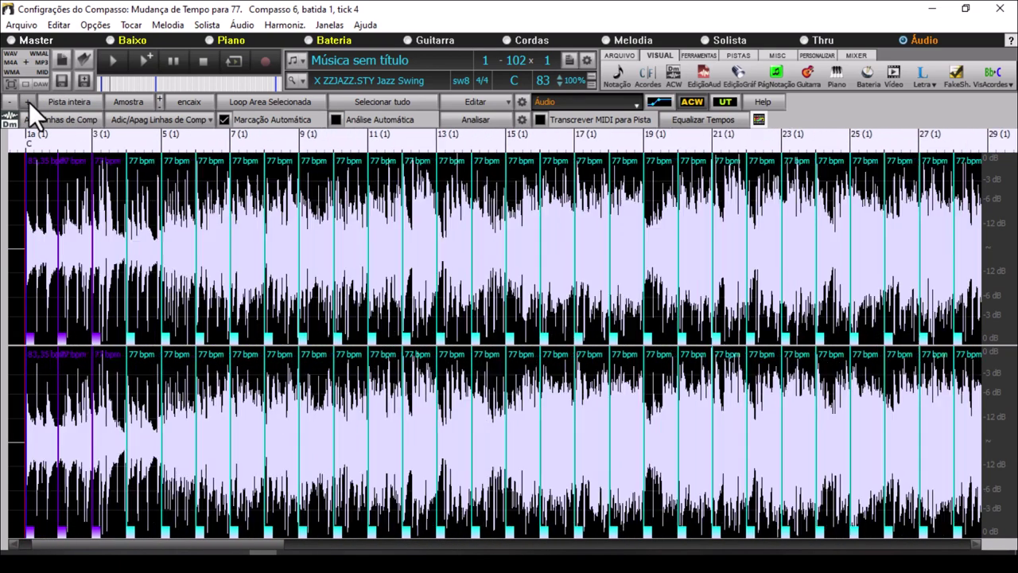
left_click(28, 102)
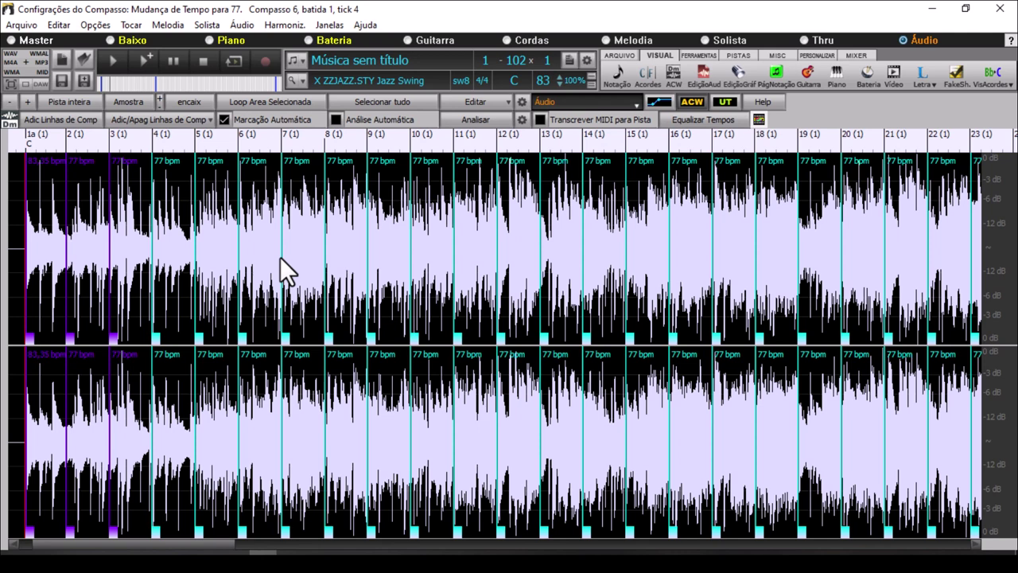
Analyse the audio track to detect its chords and display them in the chord sheet
left_click(652, 79)
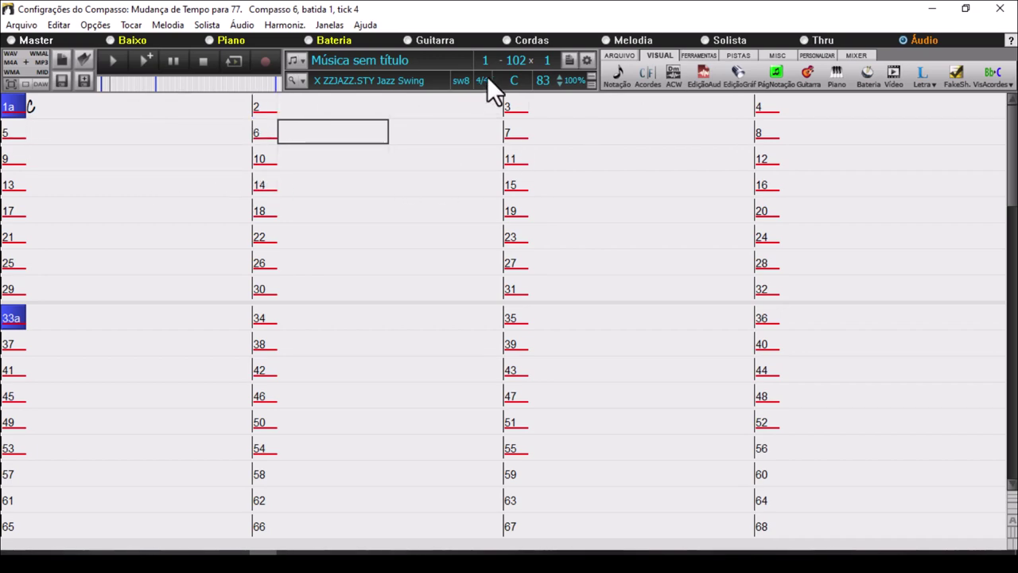
left_click(695, 80)
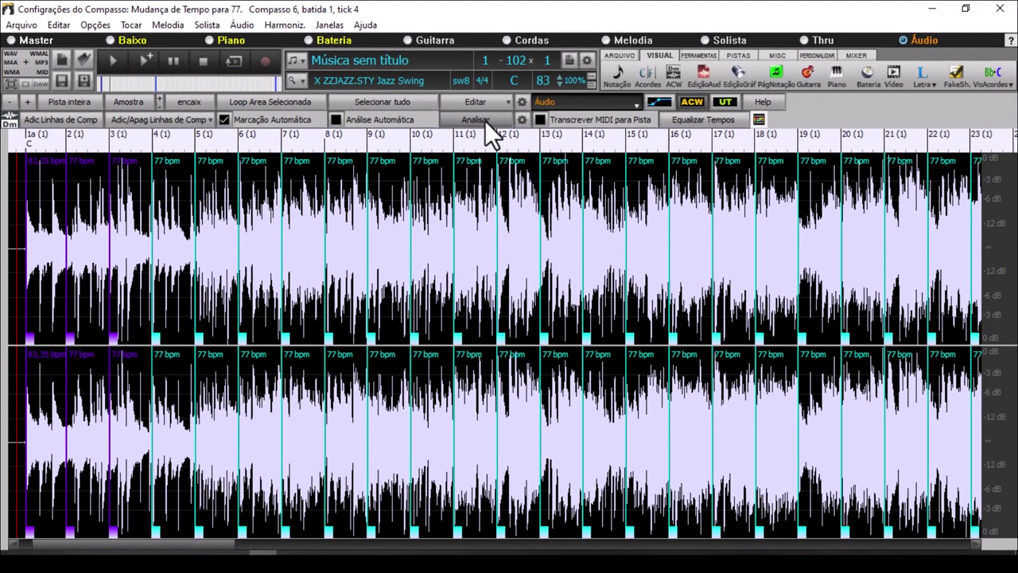
left_click(485, 121)
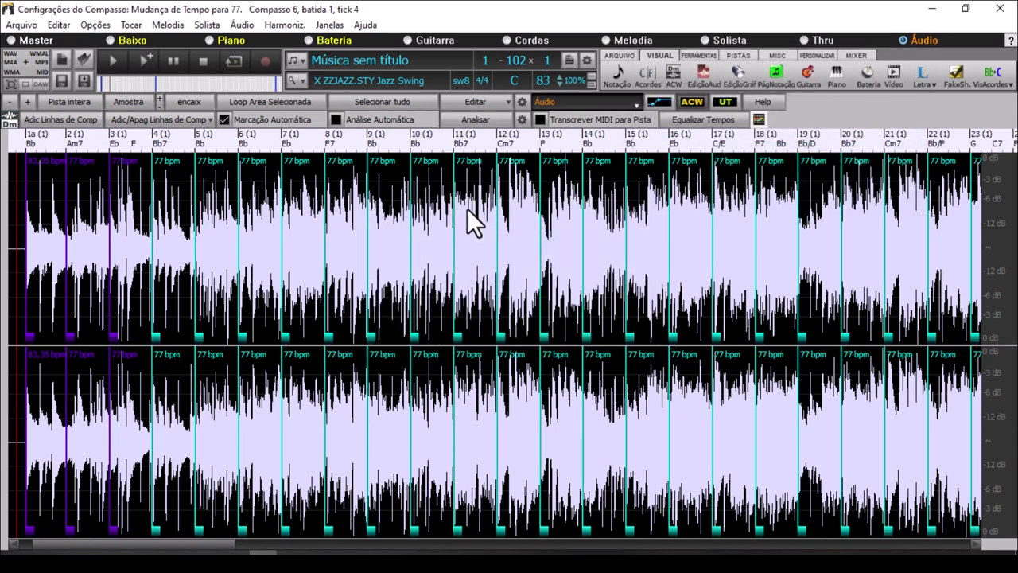
left_click(648, 78)
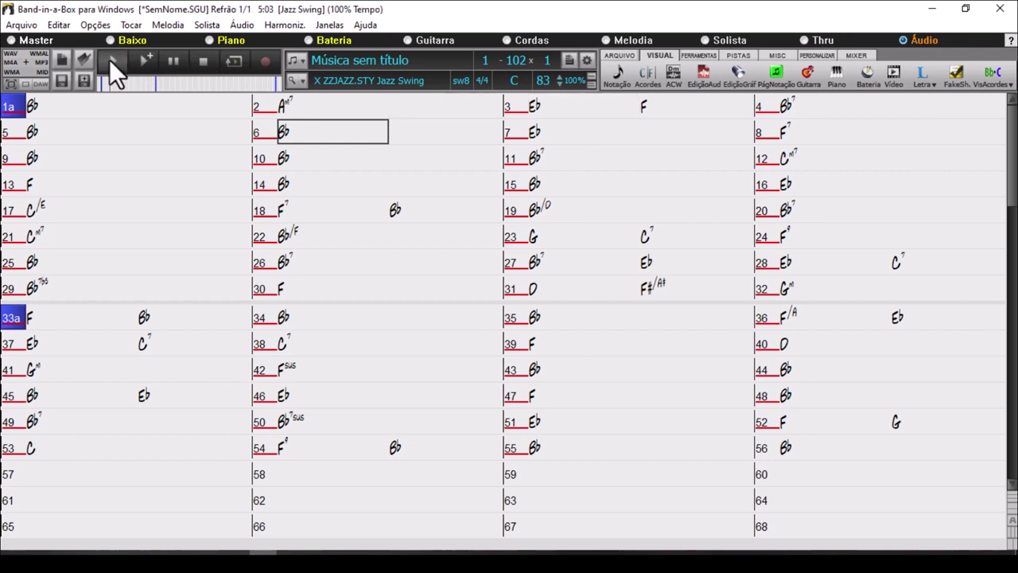
Play the song from bar 1 and follow the detected chords in the chord sheet, including together with the waveform
left_click(65, 107)
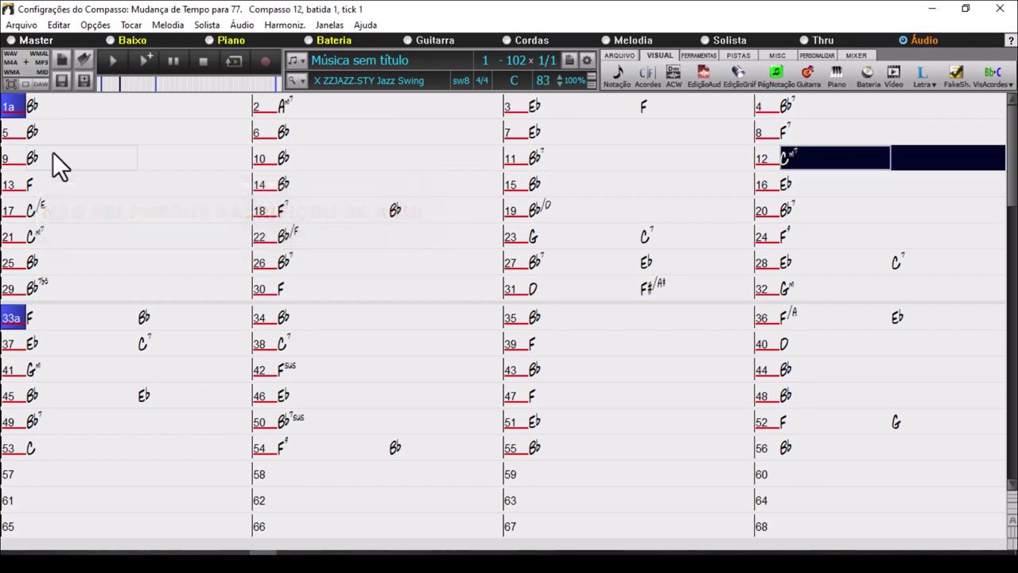
key("Escape")
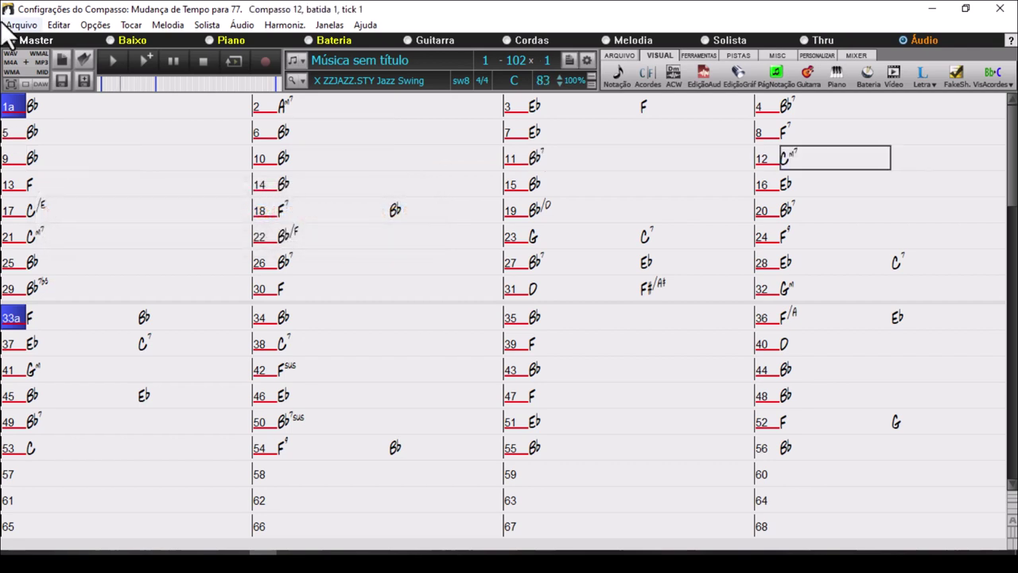
left_click(67, 111)
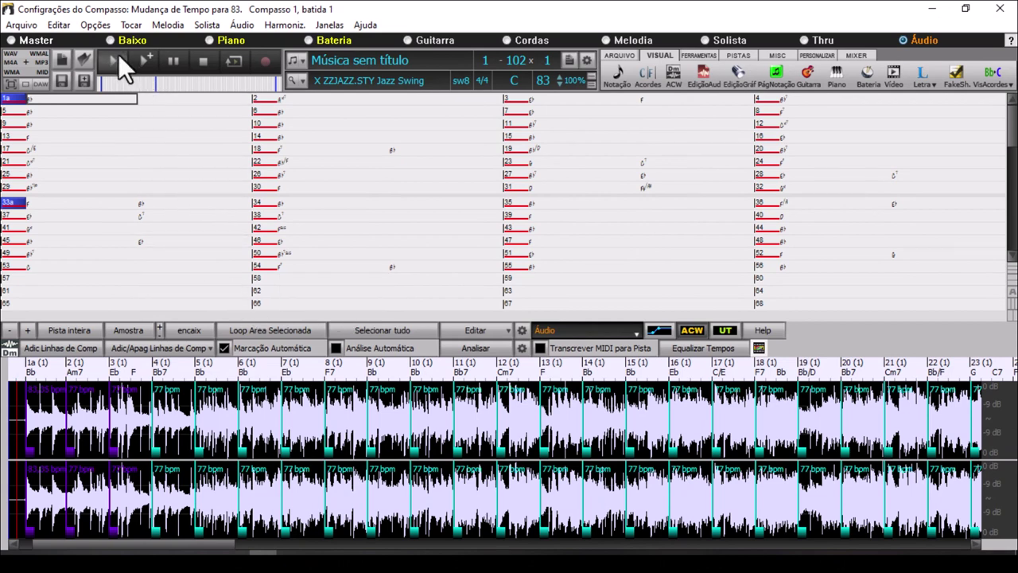
left_click(60, 100)
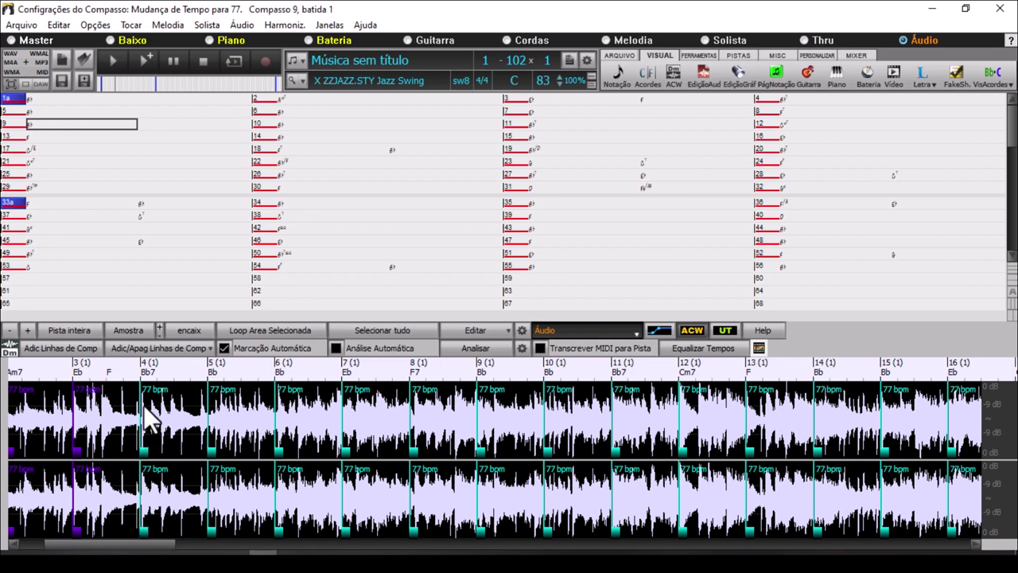
Replay the introduction from bar 1 with an enlarged waveform under the chord sheet, and stop around bar 5
scroll(79, 456, "up", 1)
scroll(80, 457, "up", 1)
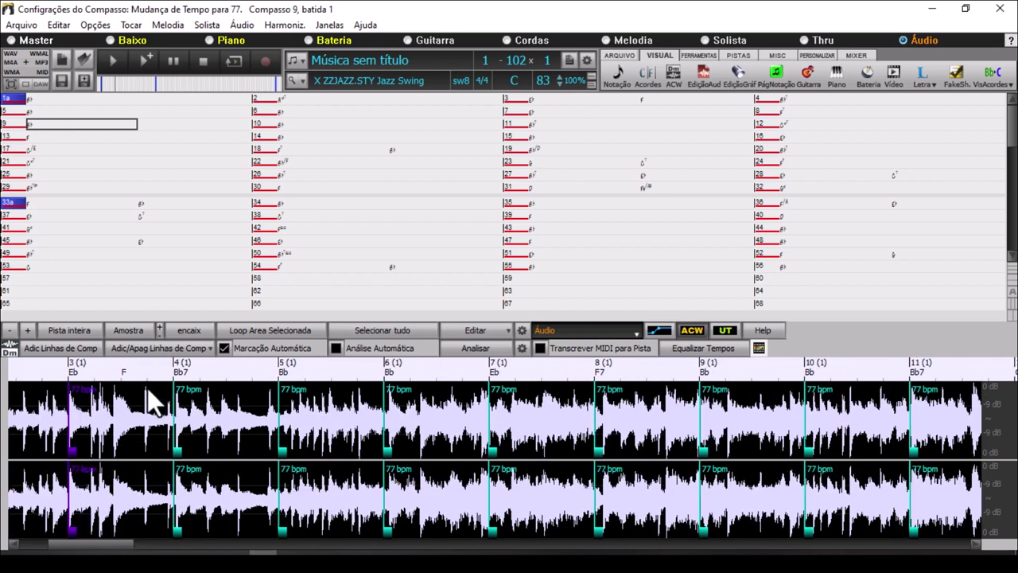
left_click(63, 100)
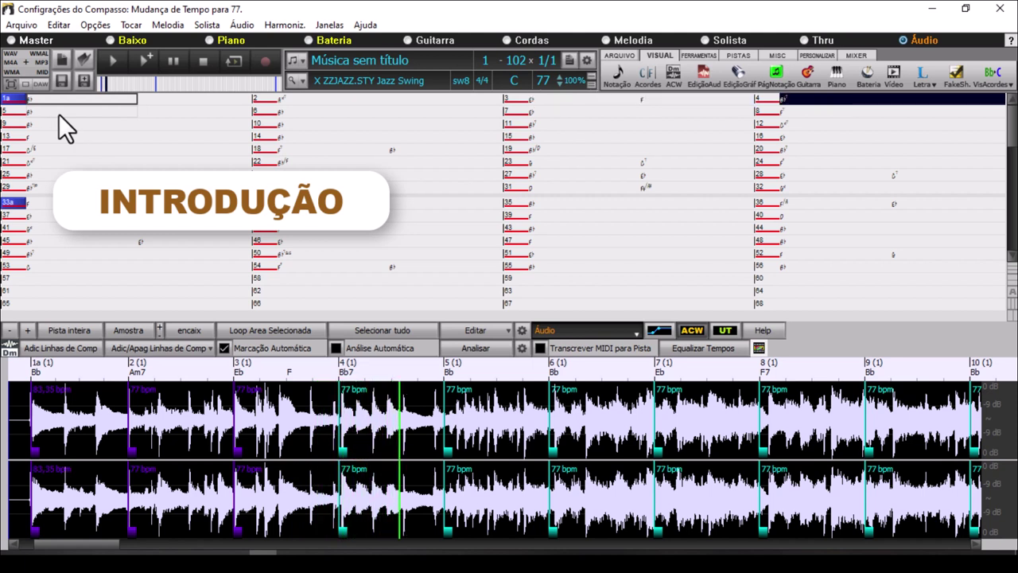
left_click(203, 58)
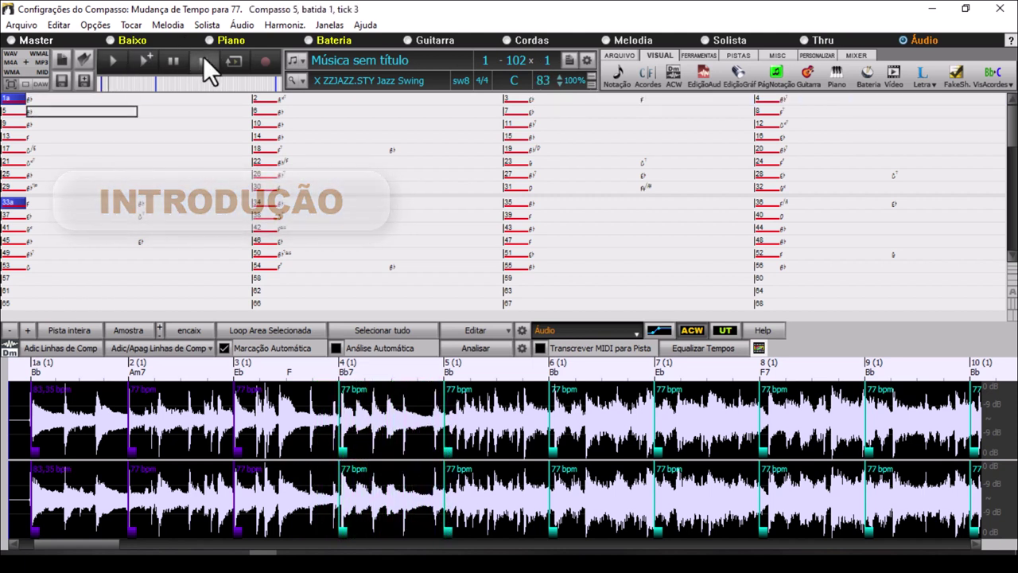
Play the opening bars in the full-size waveform and move the bar 6 line slightly earlier
left_click(704, 70)
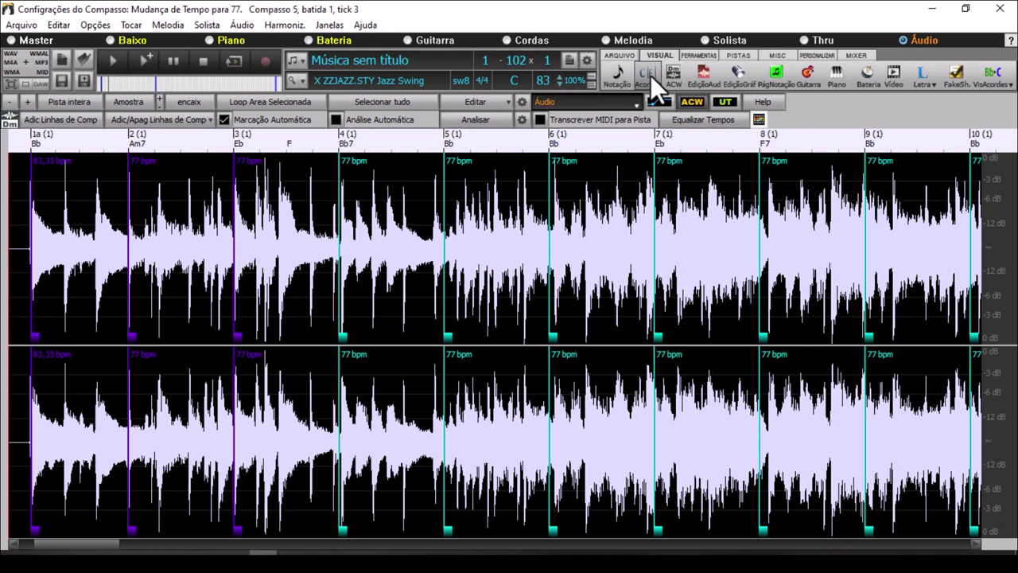
left_click(110, 60)
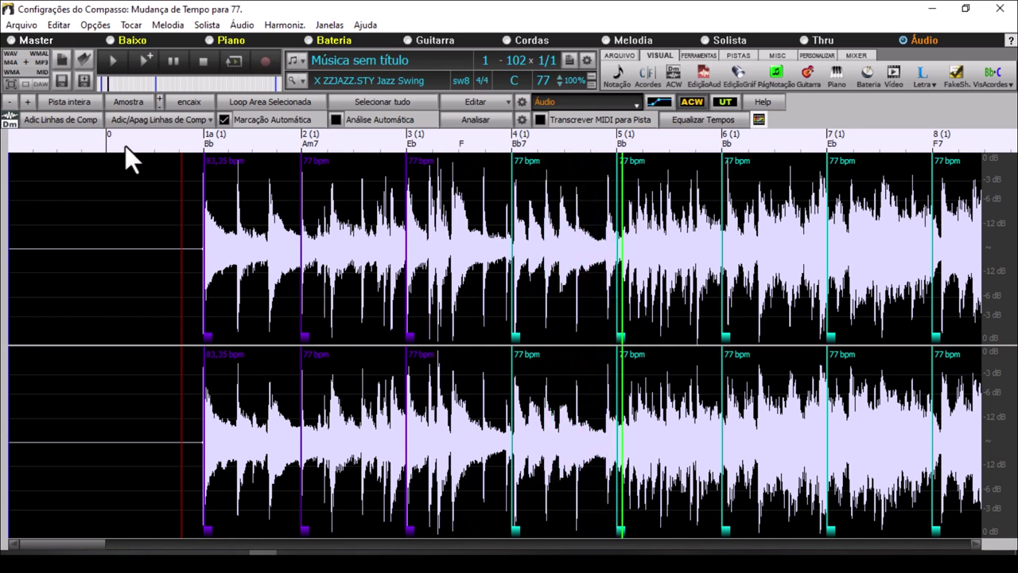
left_click(204, 64)
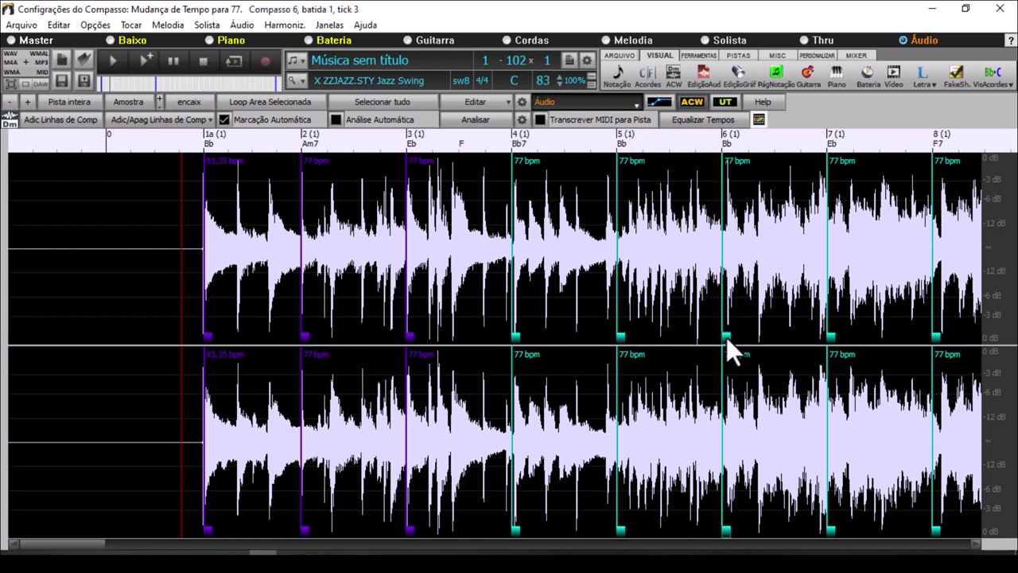
left_click_drag(726, 337, 715, 338)
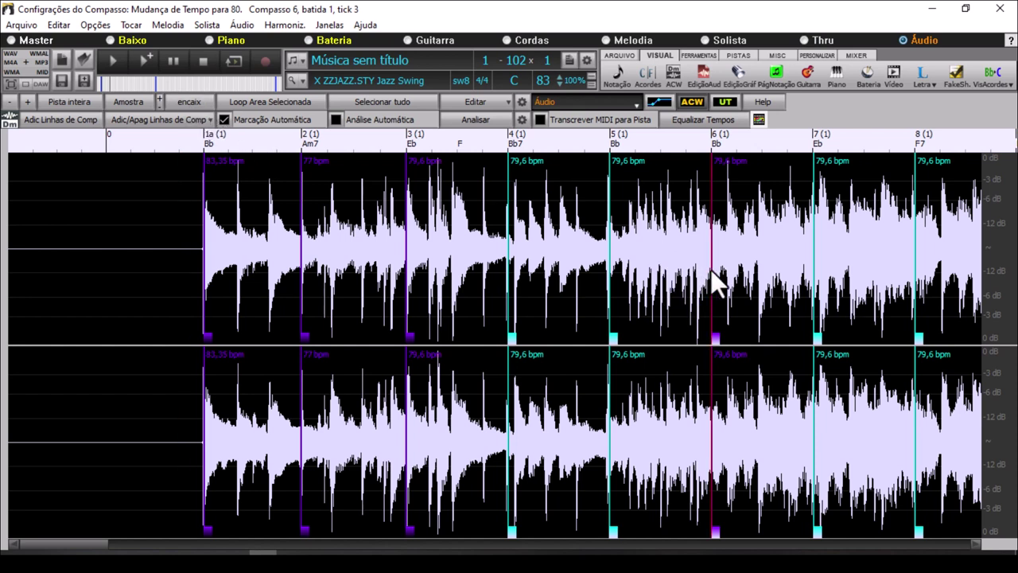
Play the song and check the bar alignment in the waveform and chord sheet, stopping around bar 27
key("space")
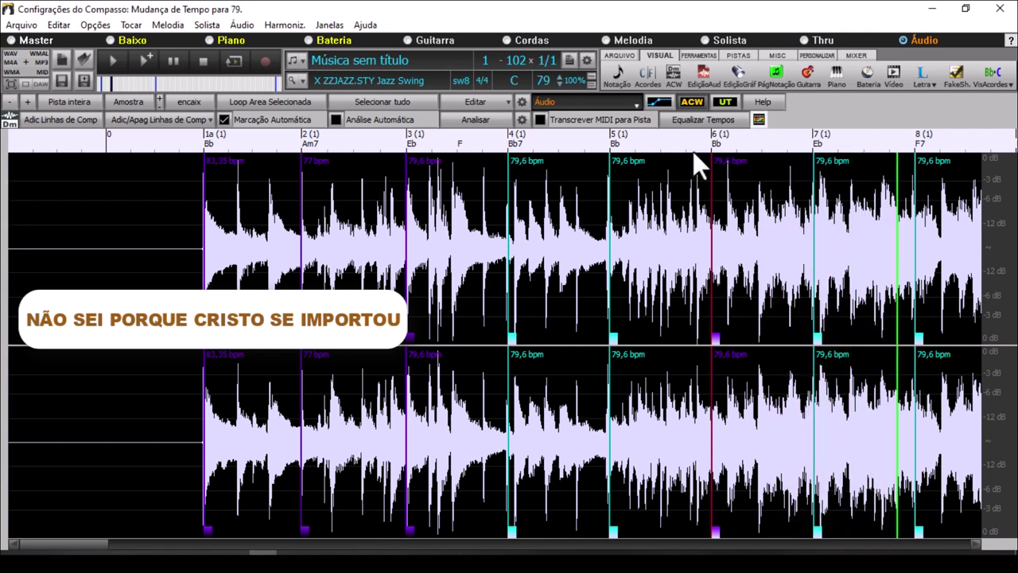
left_click(698, 76)
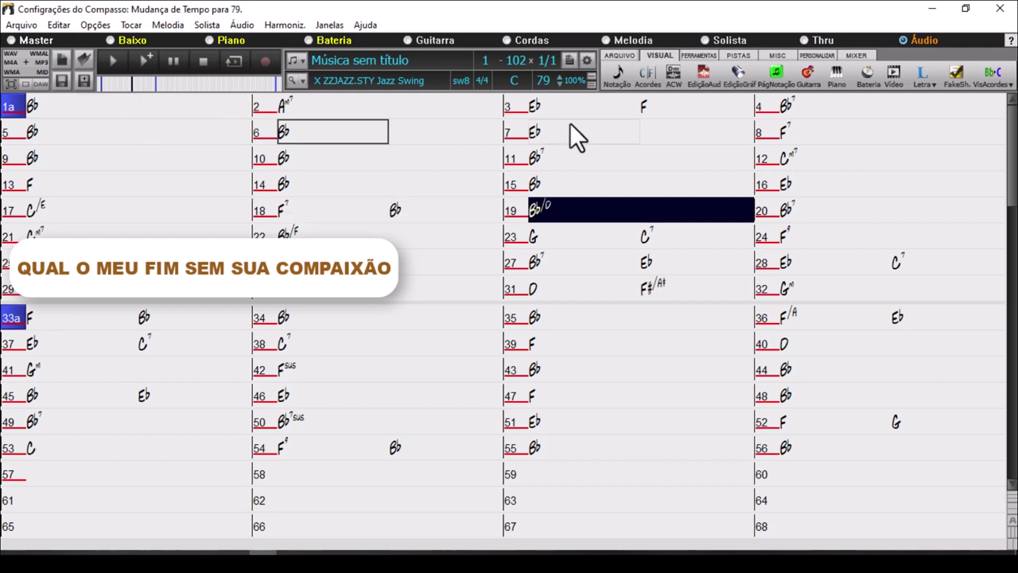
left_click(673, 81)
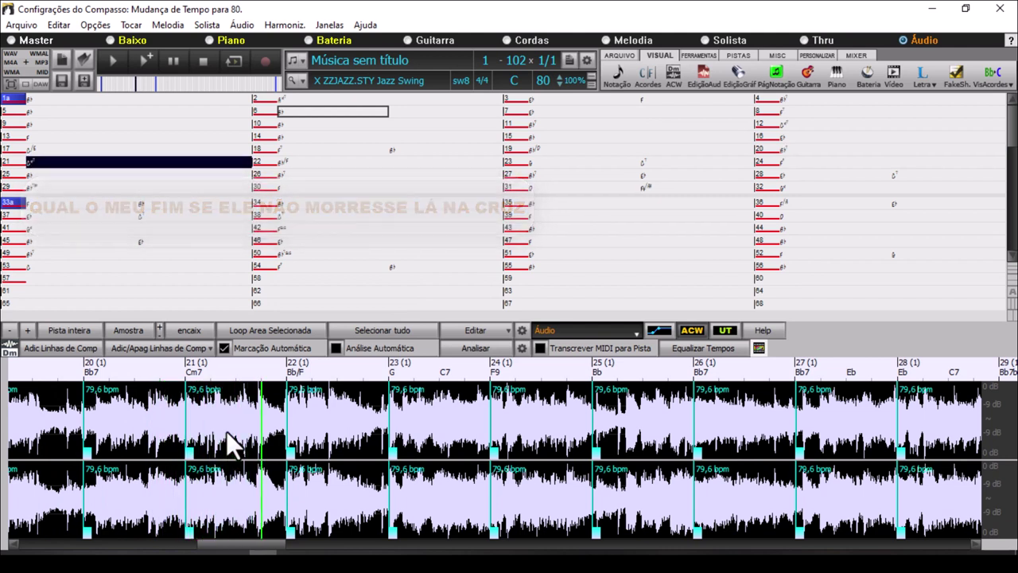
left_click(207, 62)
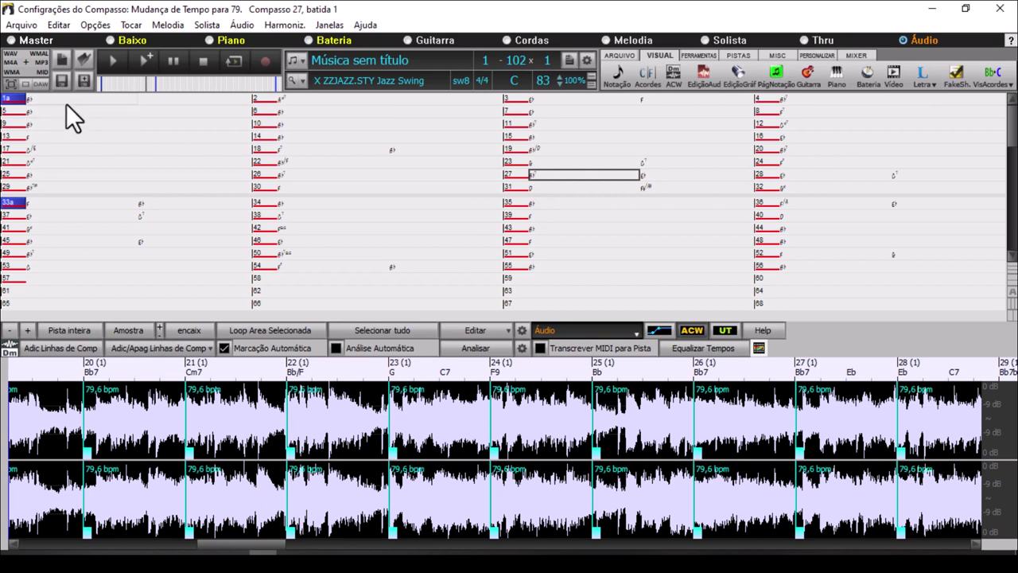
Replay the song from bar 1, watch the displayed tempo follow the bars, and stop playback
key("space")
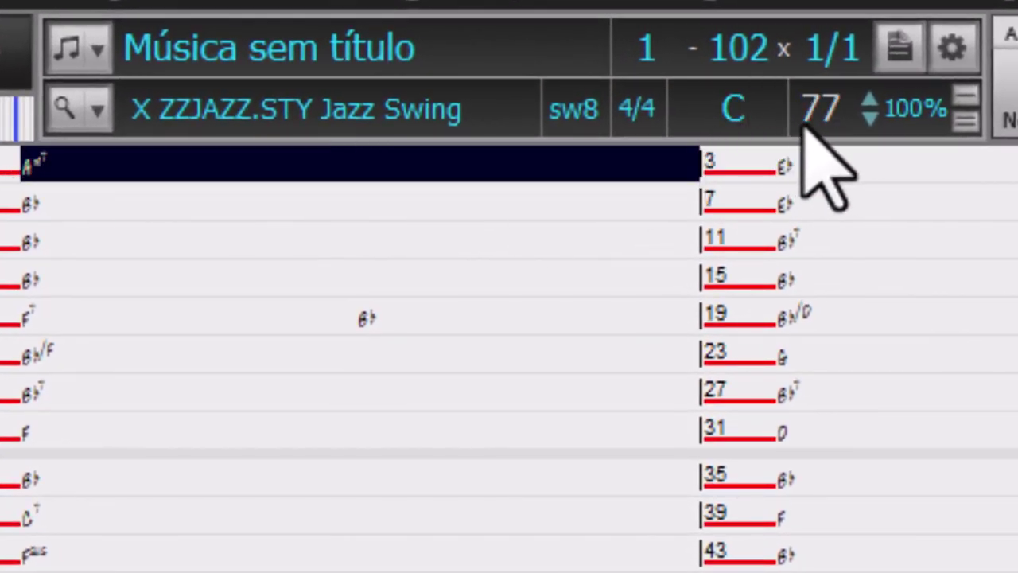
scroll(805, 127, "up", 3)
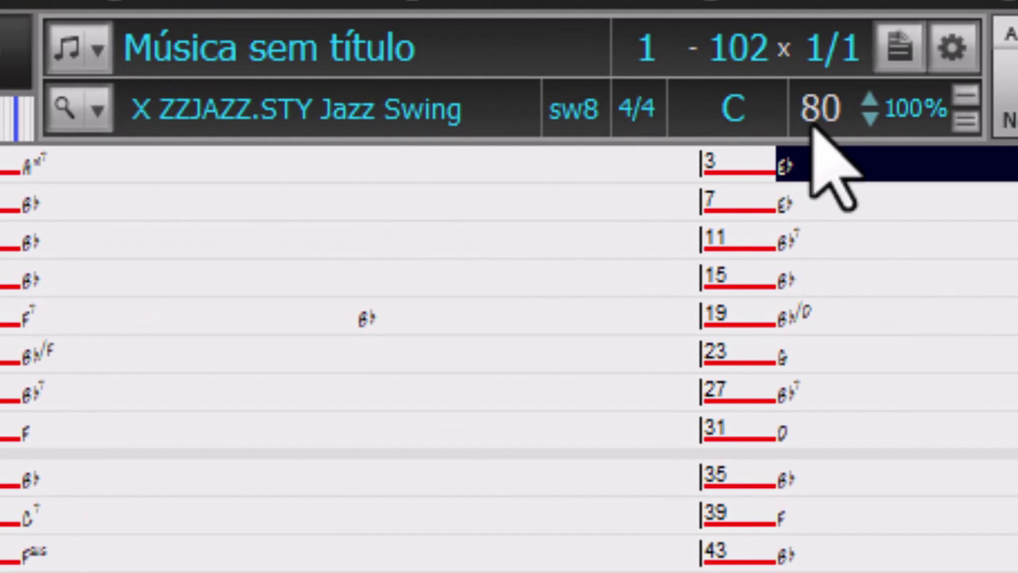
scroll(815, 125, "down", 1)
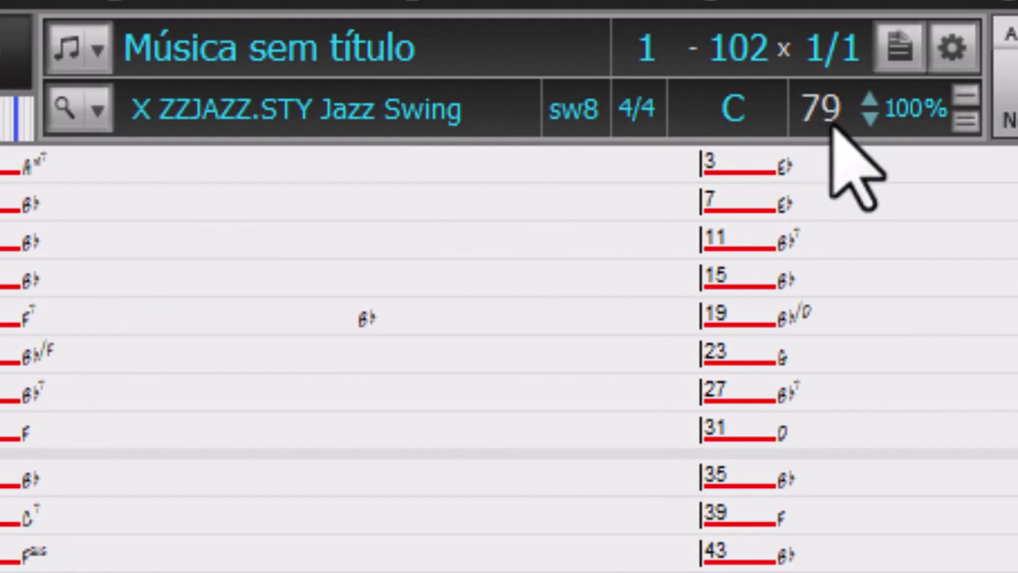
scroll(832, 126, "up", 1)
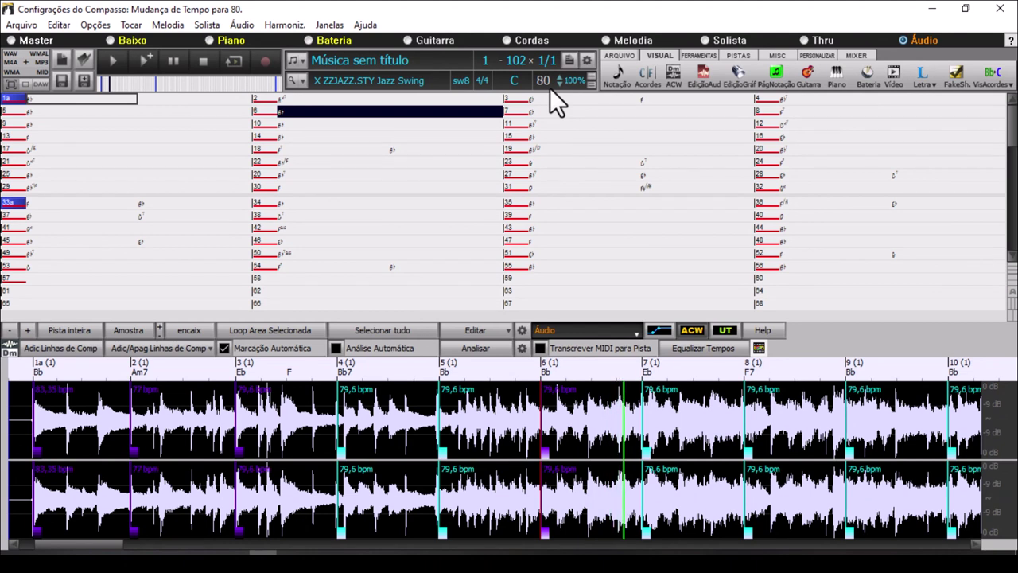
scroll(551, 90, "down", 1)
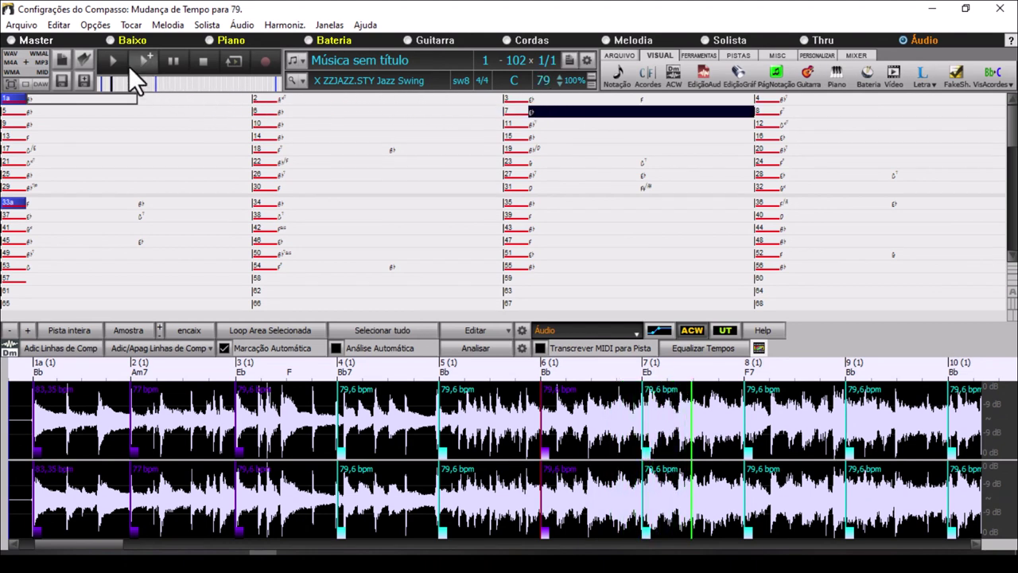
left_click(201, 66)
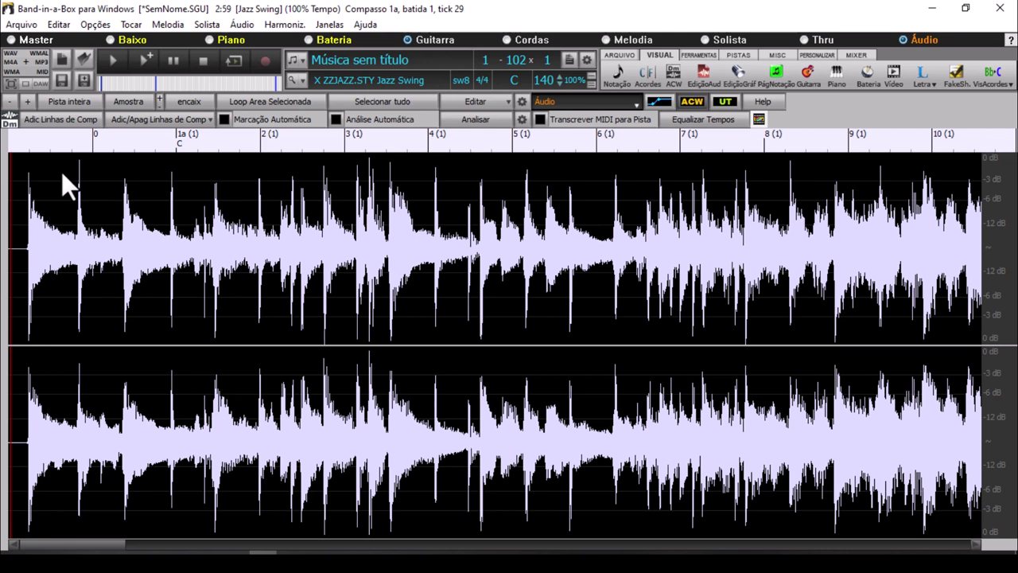
Mark the first five bar lines by hand on the downbeats while the recording plays, and stop playback
key("l")
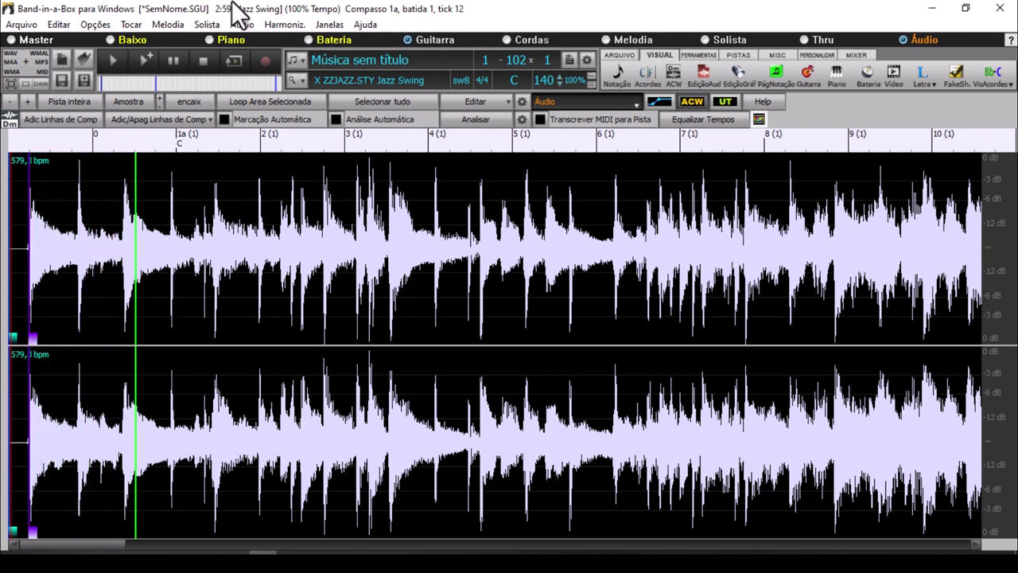
key("l")
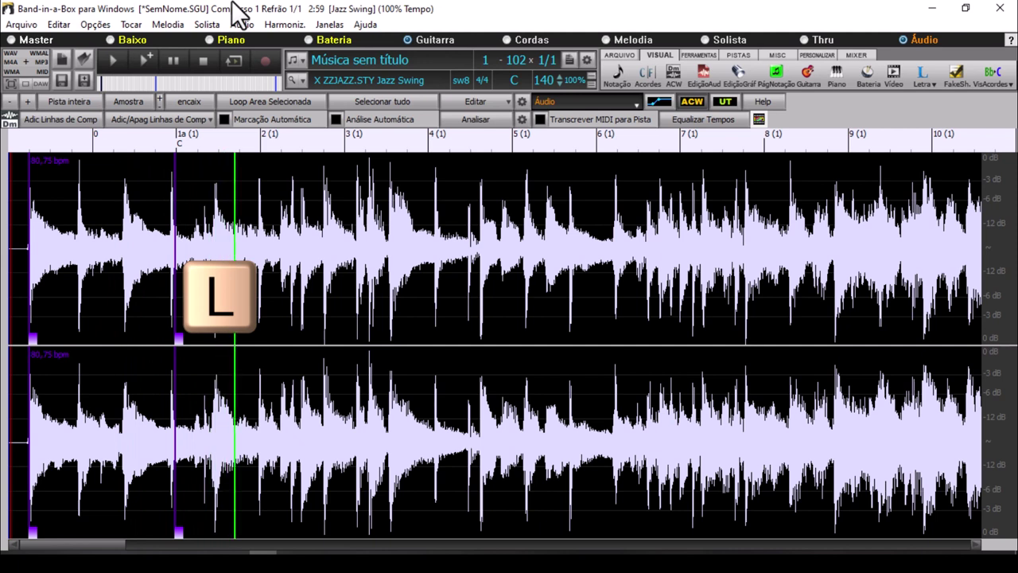
key("l")
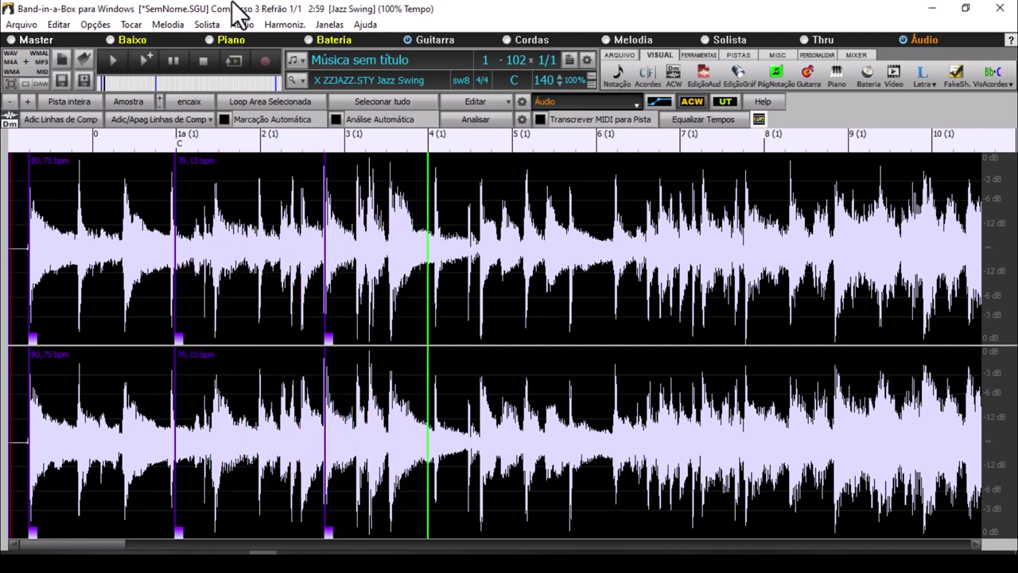
key("l")
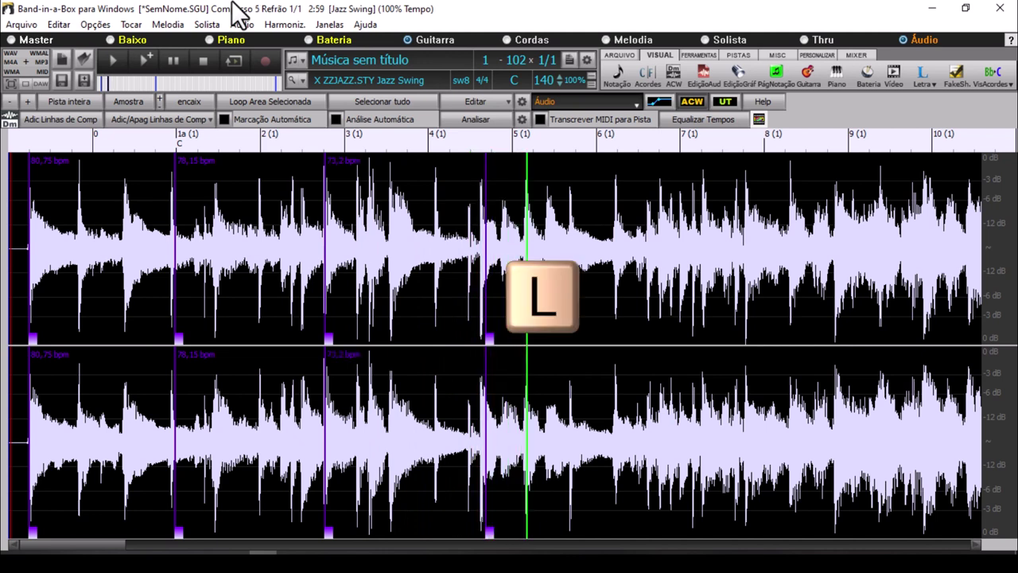
key("l")
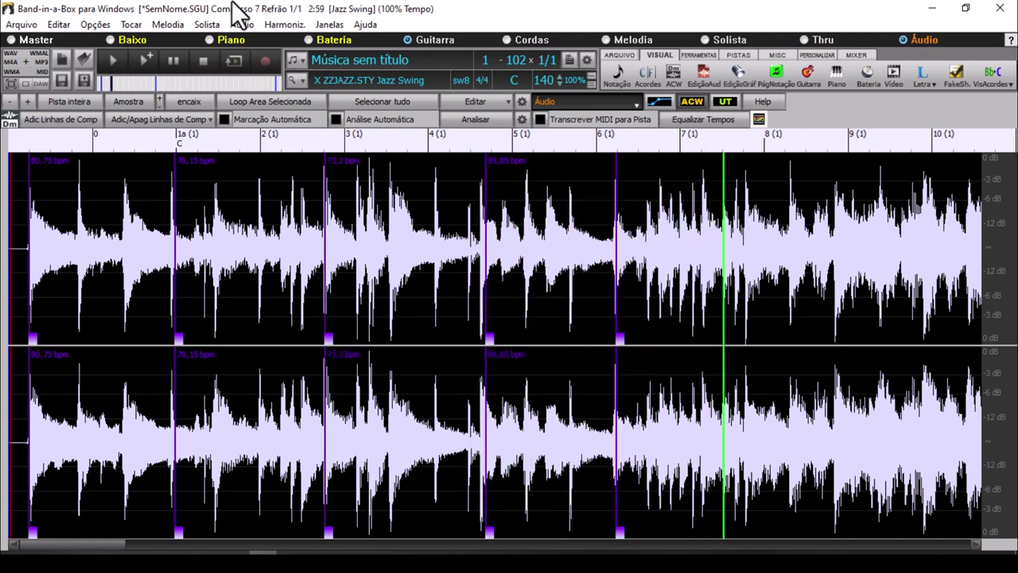
key("Escape")
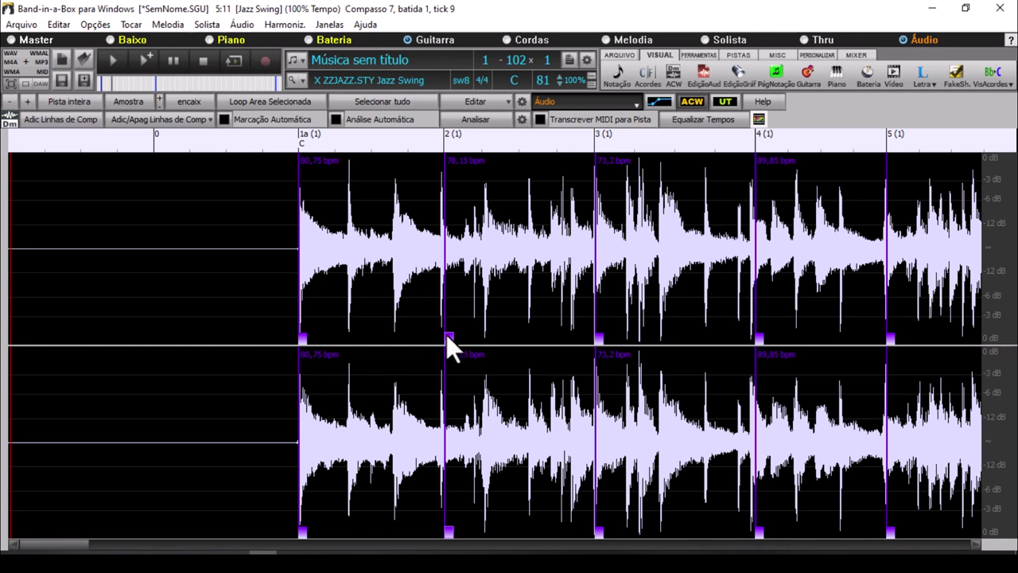
Move the lines of bars 2, 3 and 4 slightly earlier to line up with the beats in the waveform
left_click_drag(446, 334, 441, 333)
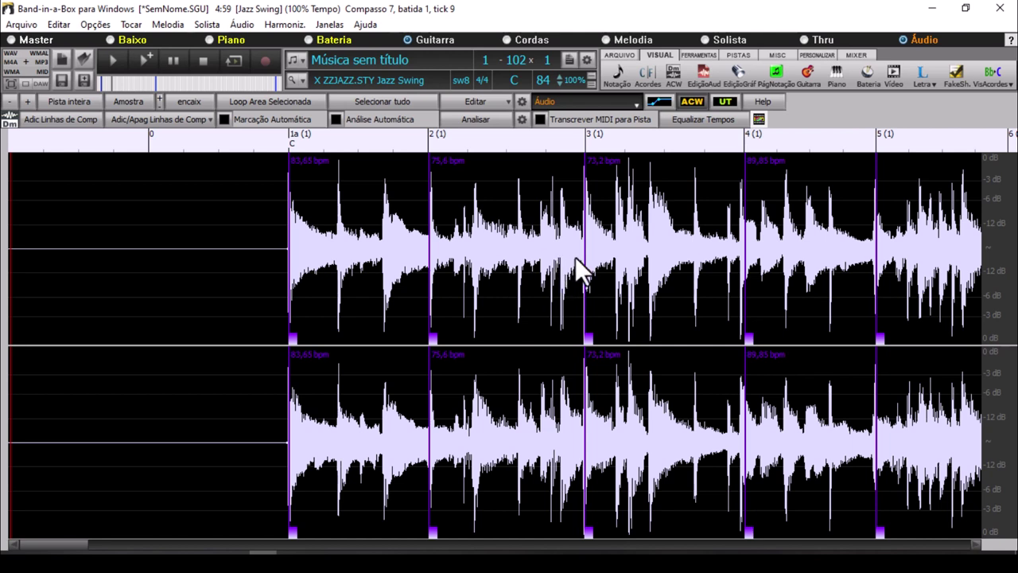
left_click_drag(590, 338, 587, 338)
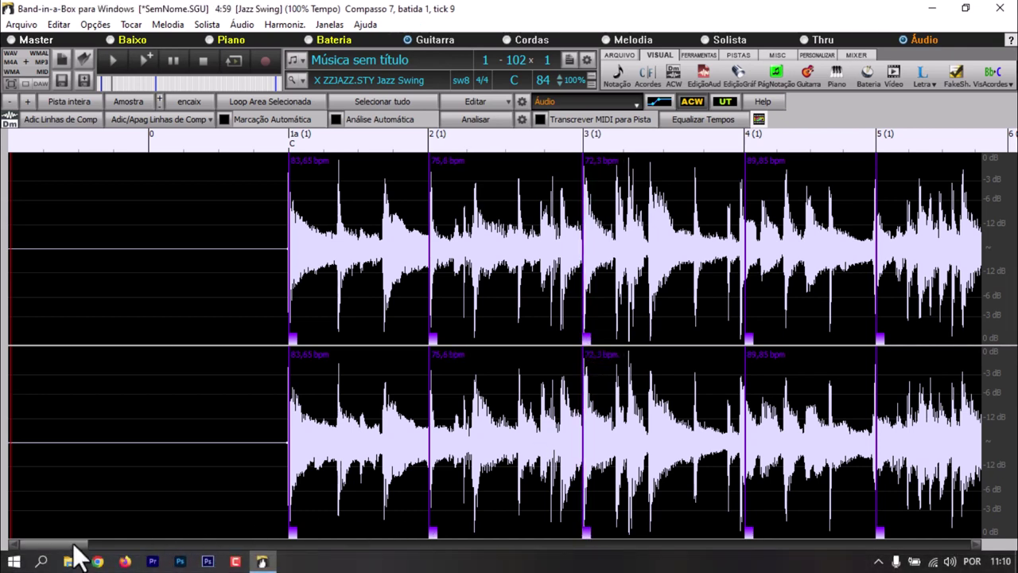
left_click_drag(74, 545, 100, 554)
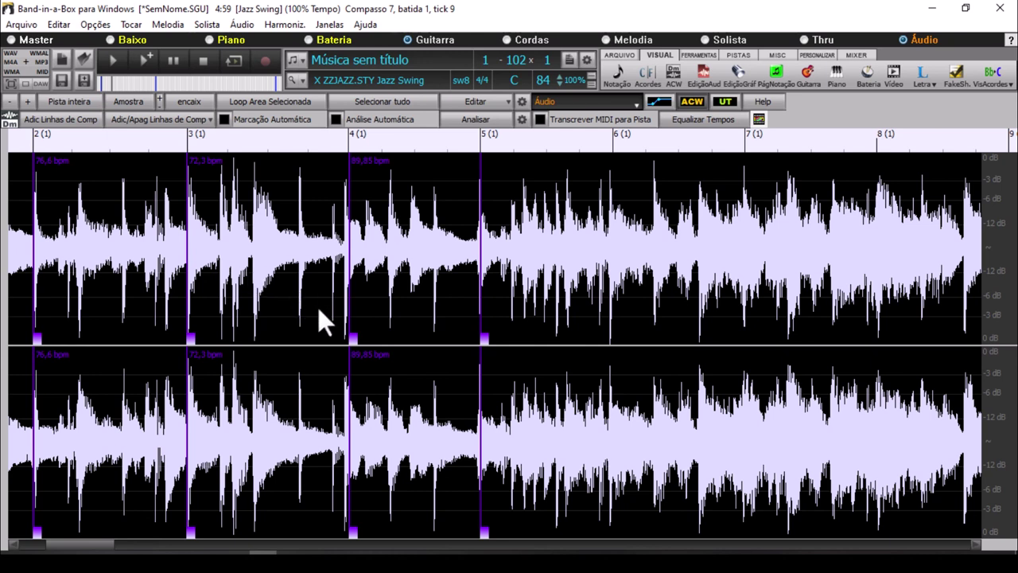
left_click_drag(351, 337, 334, 336)
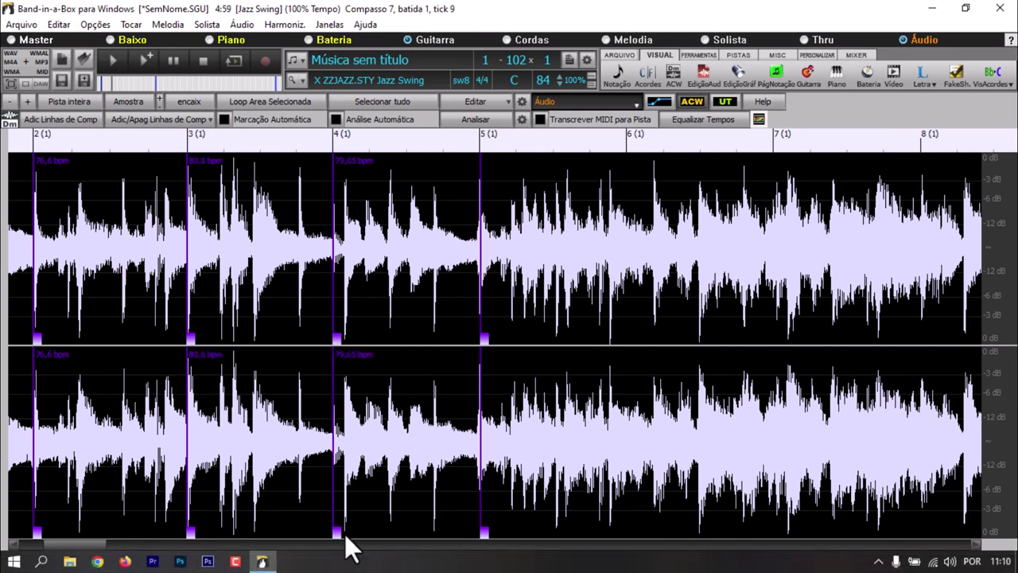
Check the alignment by playing from bars 3 and 4, moving the bar 4 line slightly later and the bar 5 line slightly earlier
scroll(96, 549, "left", 3)
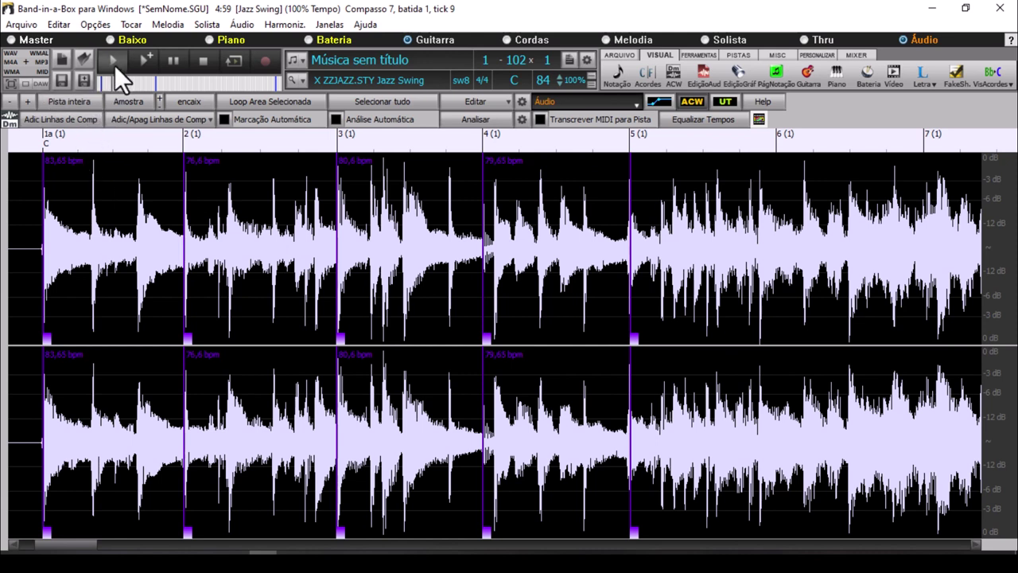
left_click(336, 217)
left_click_drag(486, 336, 496, 340)
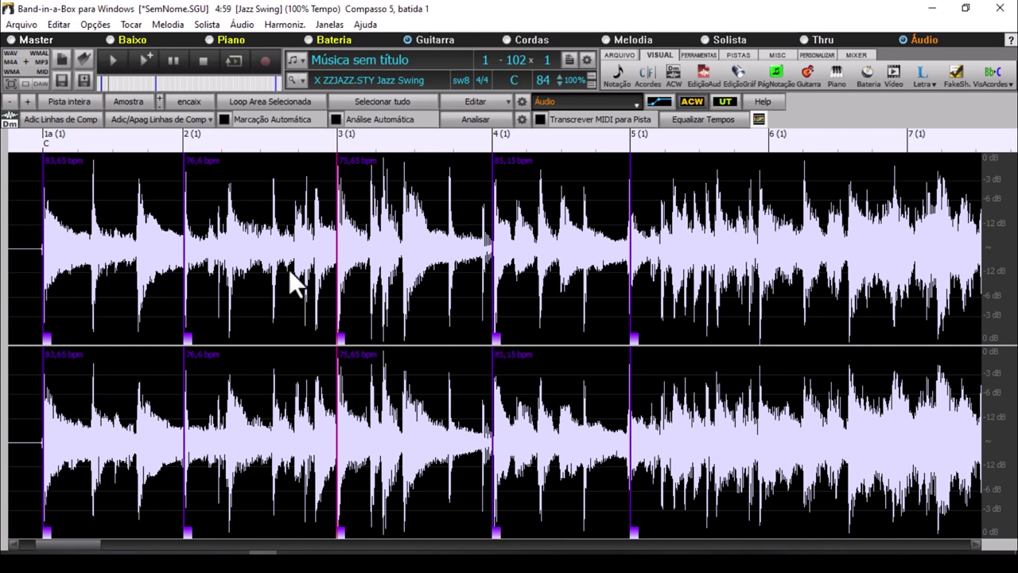
left_click(491, 268)
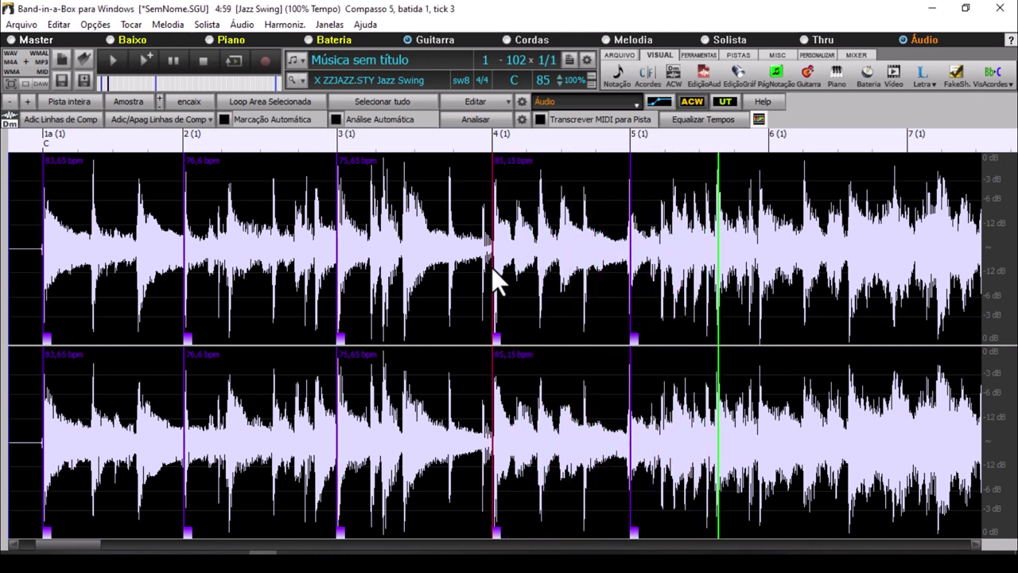
left_click(625, 146)
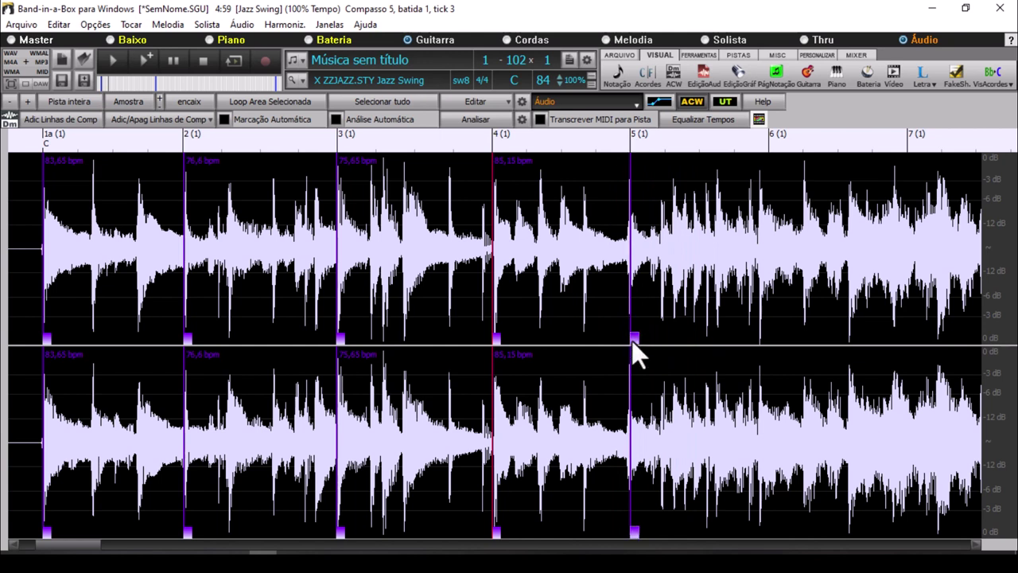
left_click_drag(631, 338, 629, 337)
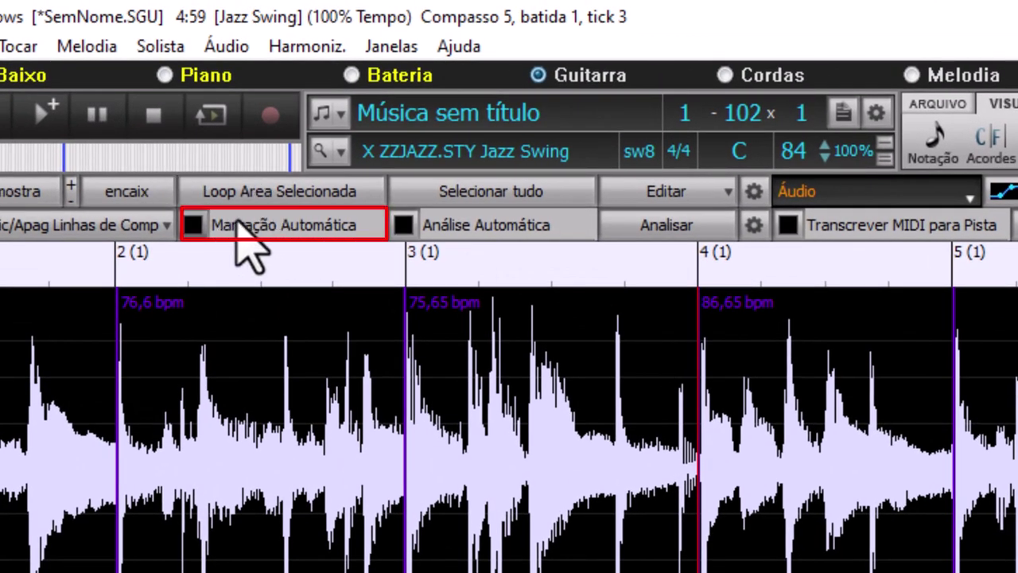
Enable automatic marking for the remaining bars, check the chord sheet and return to the audio waveform
left_click(283, 225)
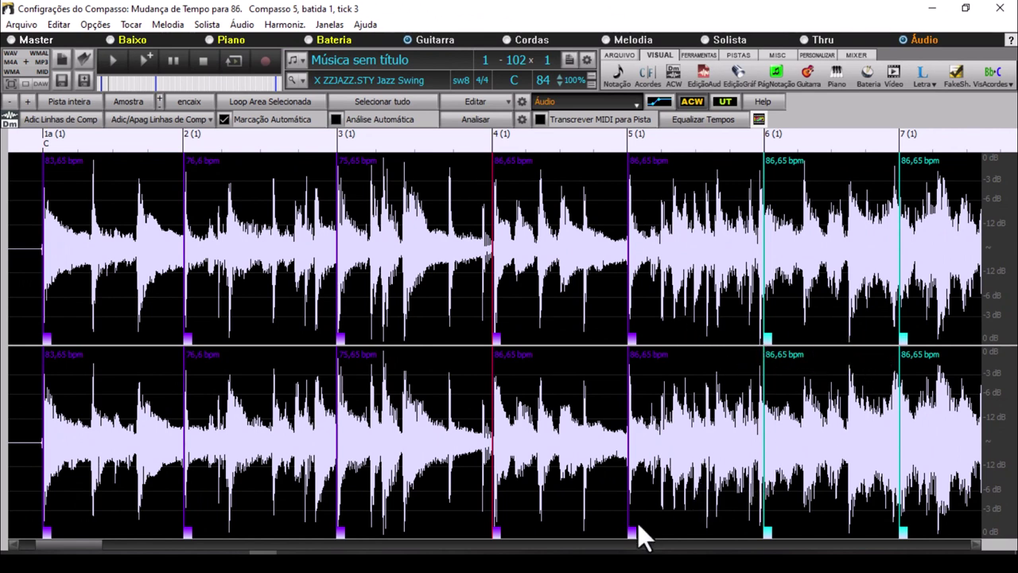
left_click(651, 76)
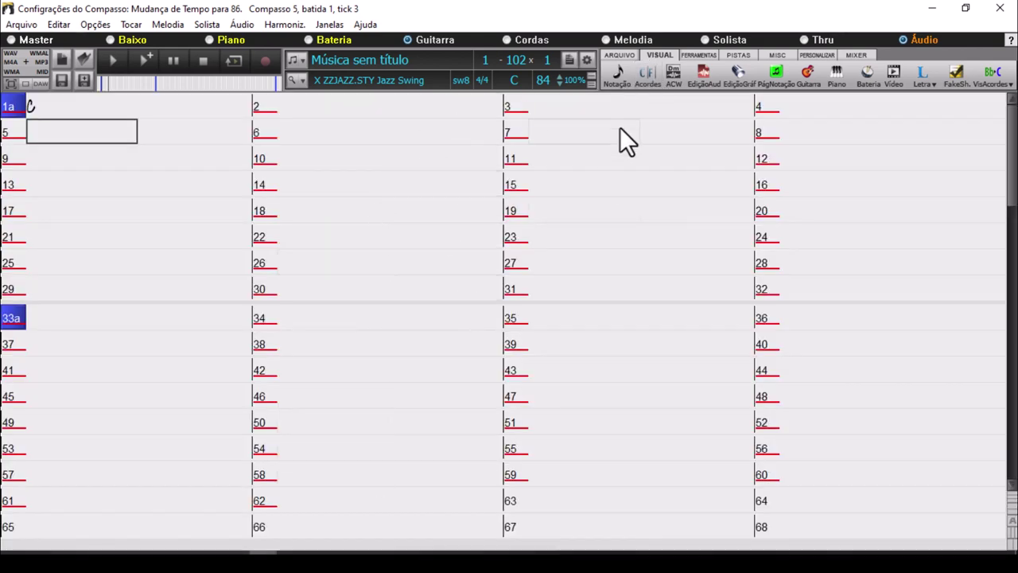
left_click(696, 80)
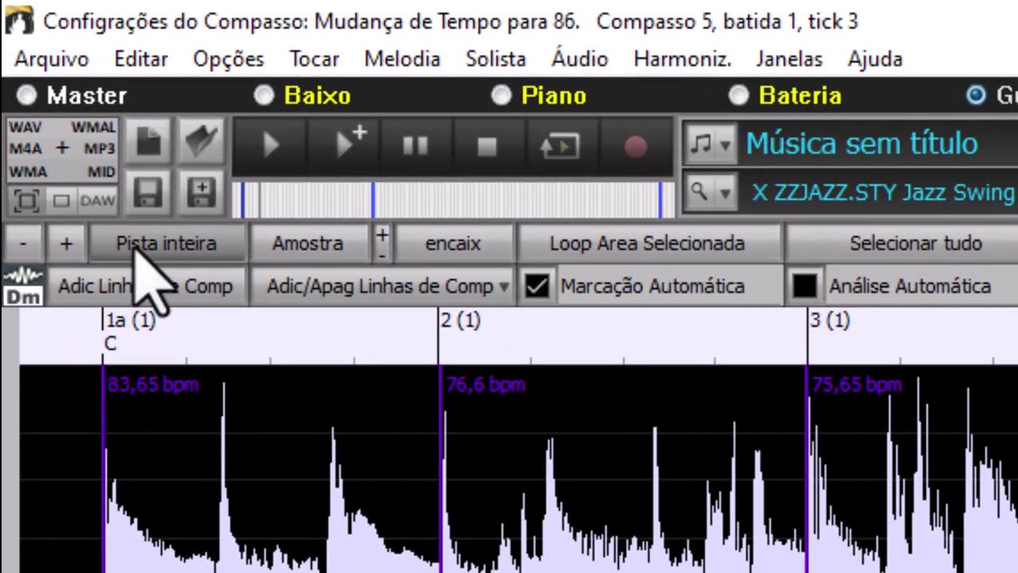
Display the whole audio track and examine the bar lines at a closer zoom, ending at the first bars
left_click(114, 213)
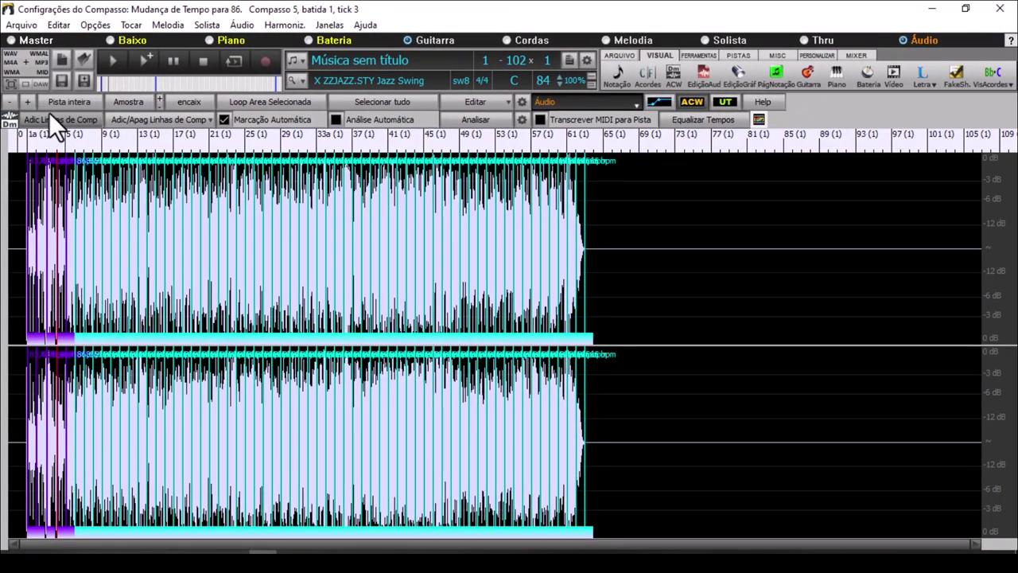
left_click(27, 102)
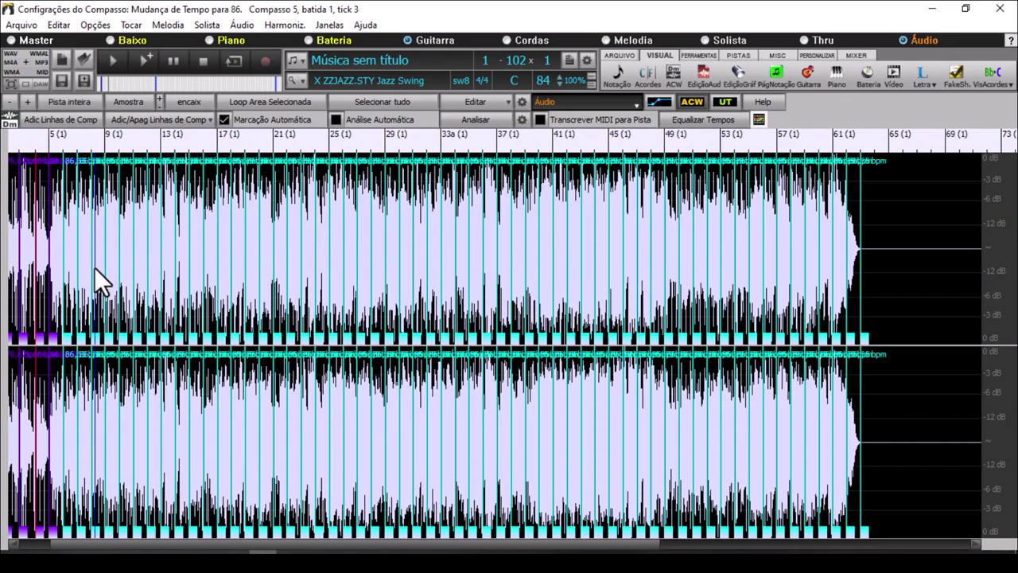
scroll(94, 267, "up", 5, "ctrl")
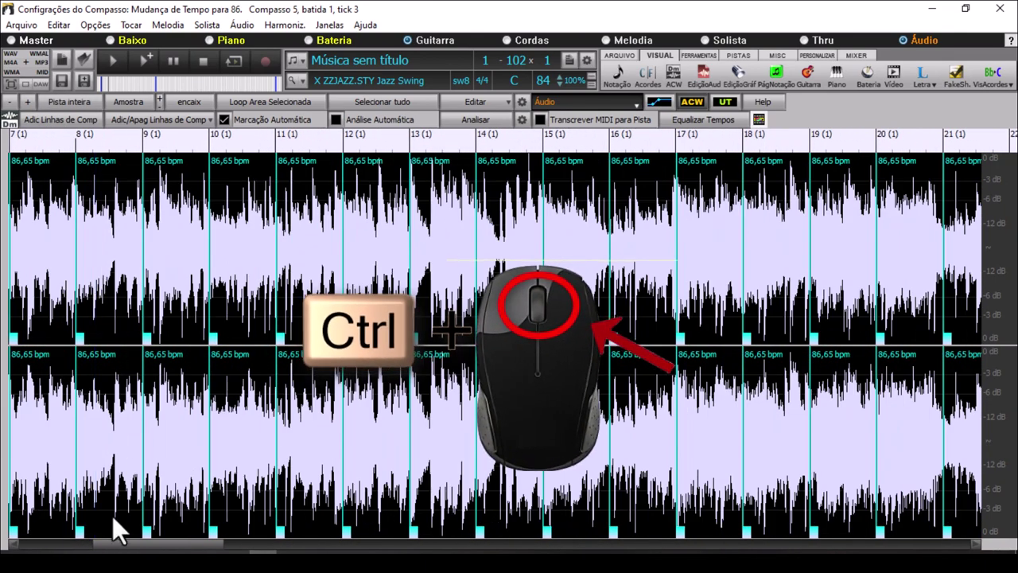
left_click_drag(125, 544, 54, 544)
scroll(271, 432, "up", 1, "ctrl")
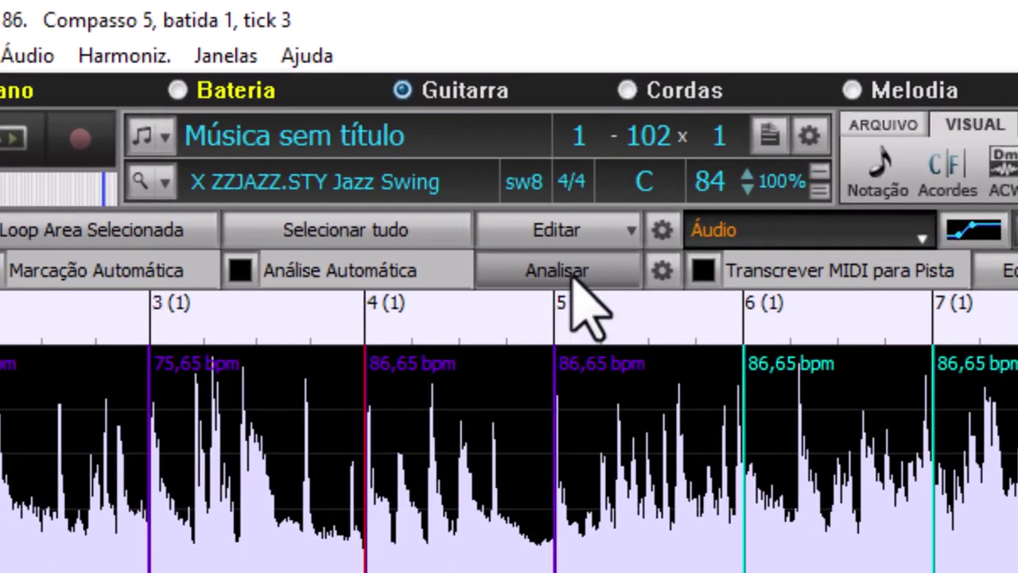
Analyse the recording to detect its chords and display them in the chord sheet
left_click(573, 279)
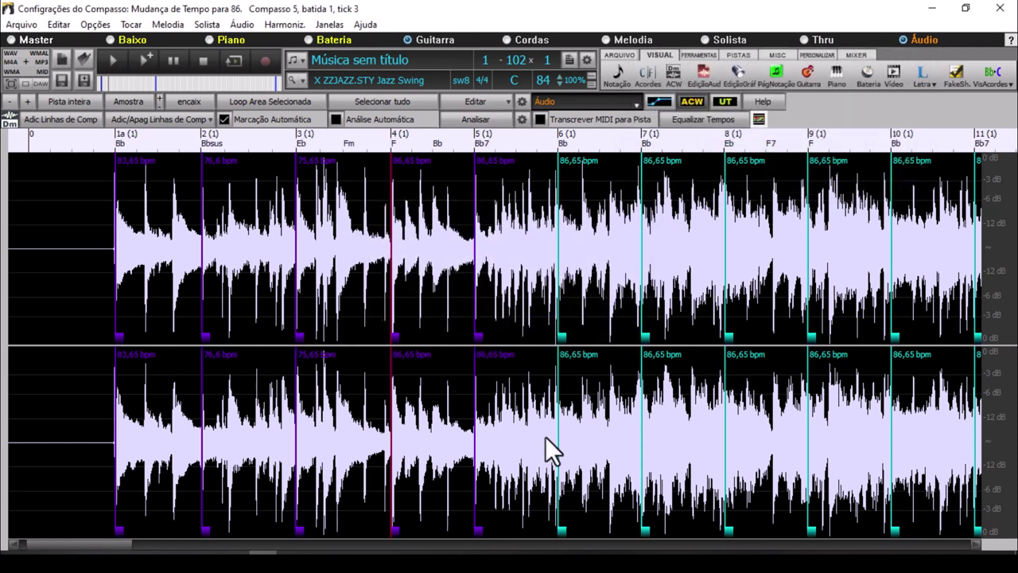
left_click(653, 76)
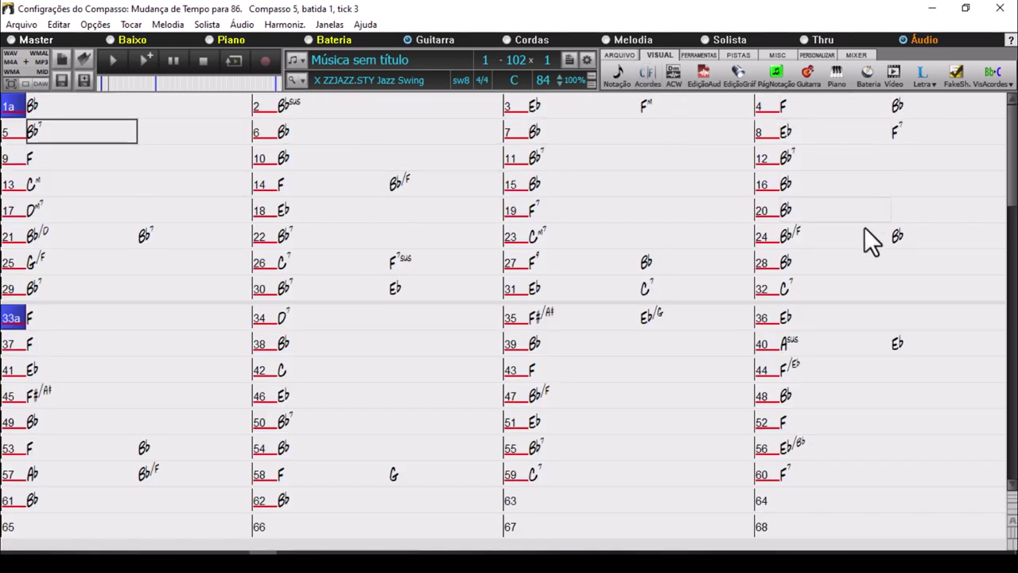
Close Band-in-a-Box without saving the song, and open PowerTracks Pro Audio with its Tracks window displayed
left_click(1000, 8)
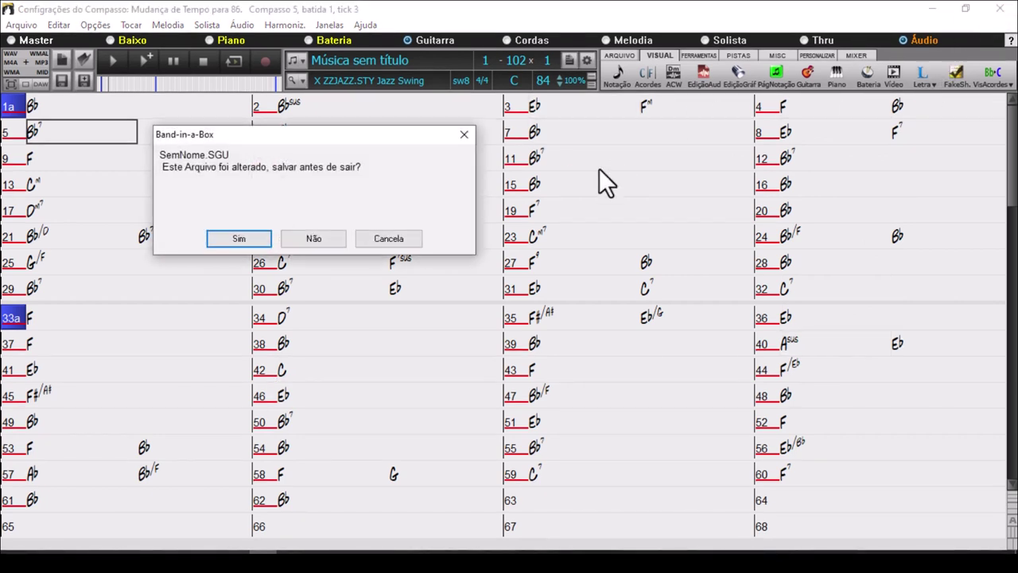
left_click(322, 241)
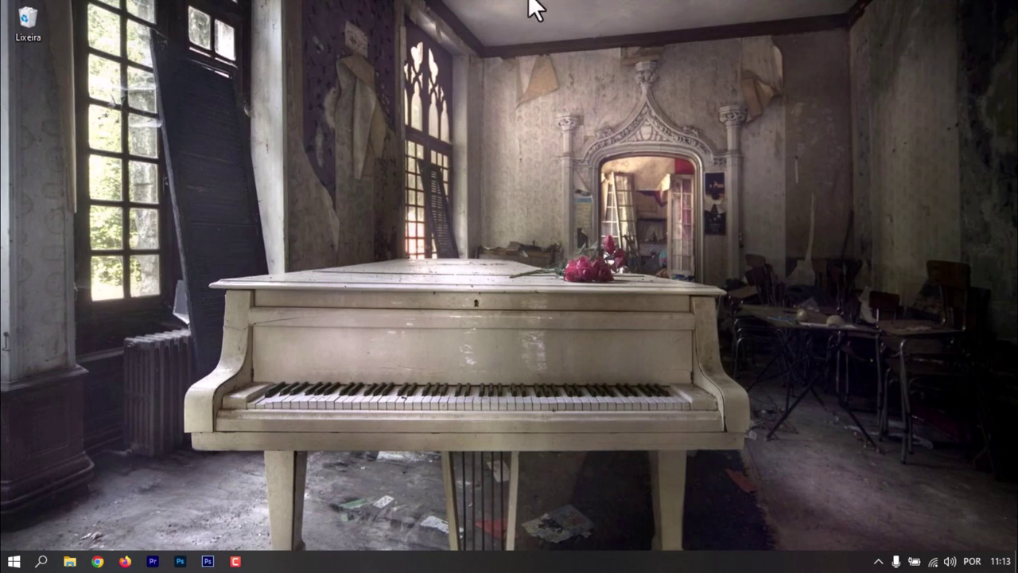
mouse_move(477, 32)
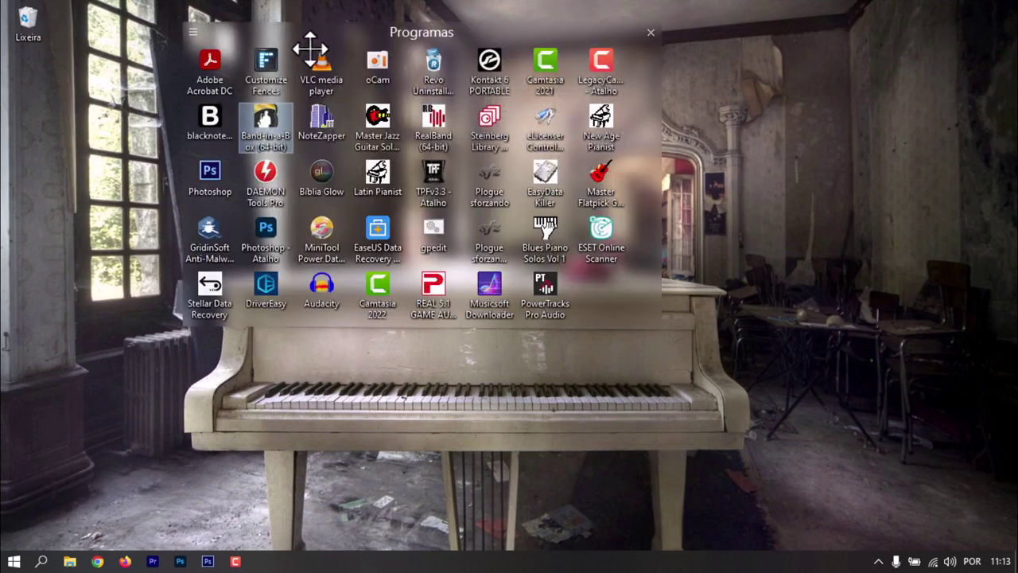
double_click(542, 289)
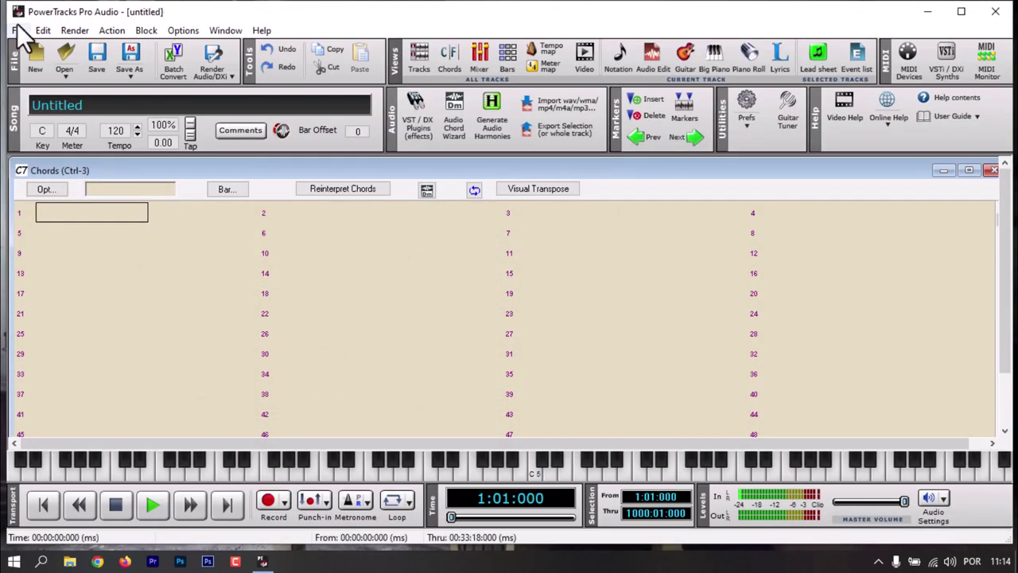
left_click(422, 58)
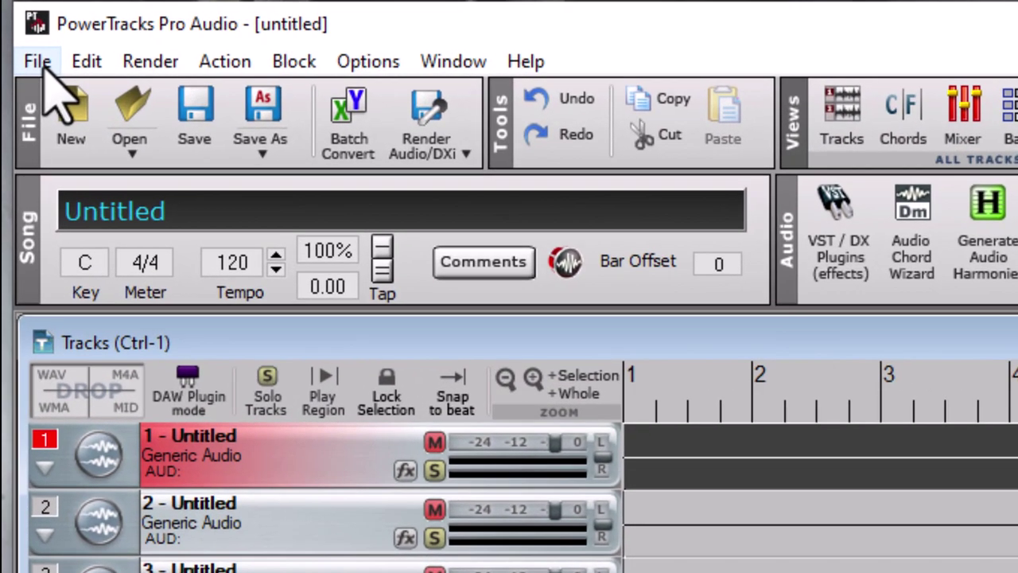
Open the audio file "04. Nao sei porque" from C:\bb\Minhas músicas with chords in the Audio Chord Wizard
left_click(18, 31)
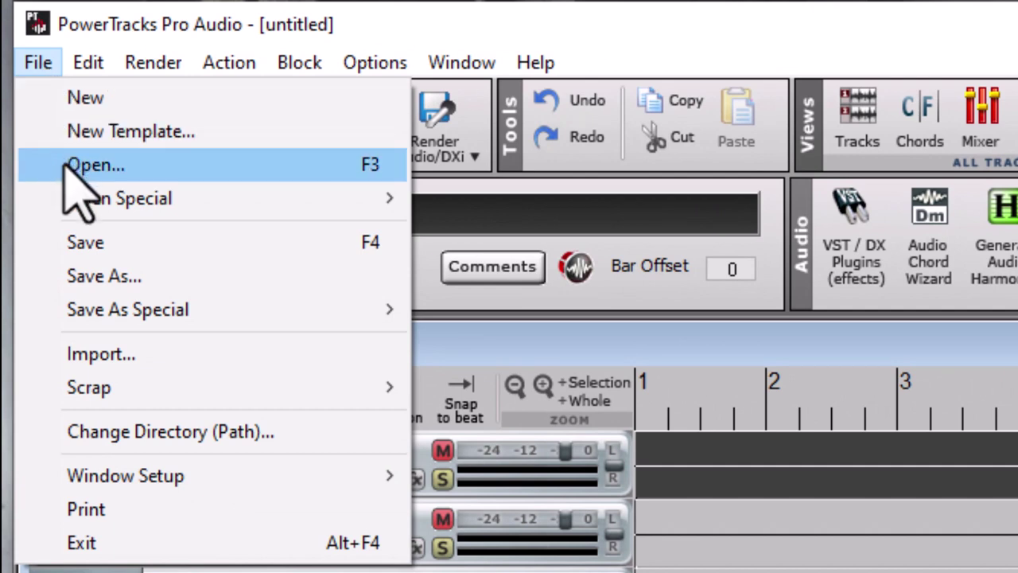
mouse_move(75, 211)
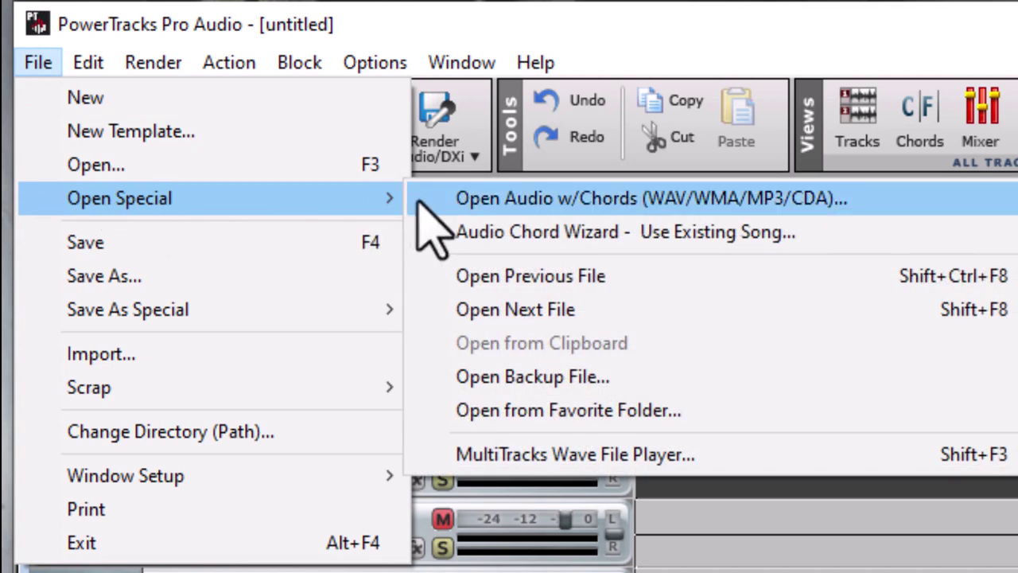
left_click(498, 197)
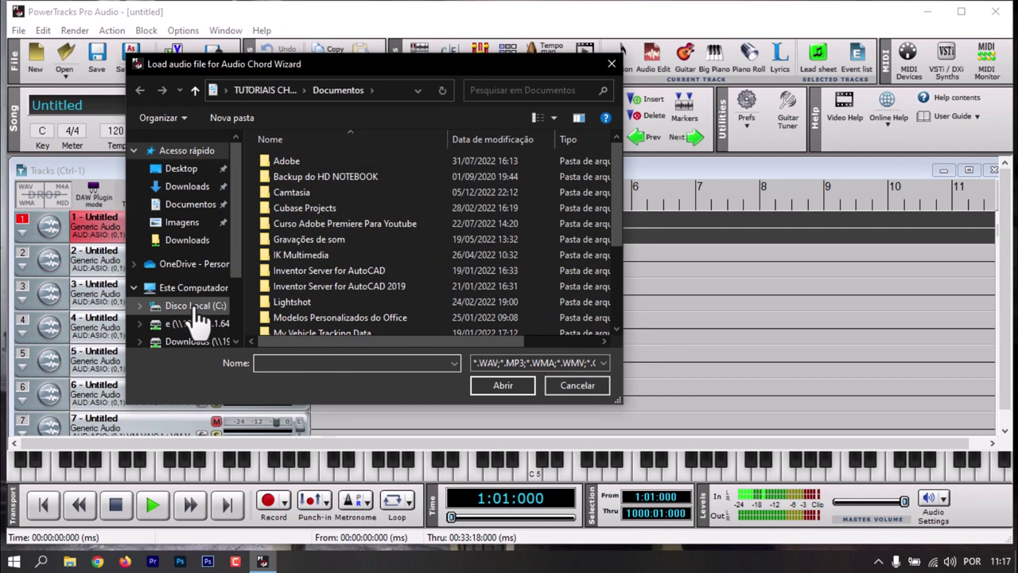
left_click(194, 308)
double_click(266, 224)
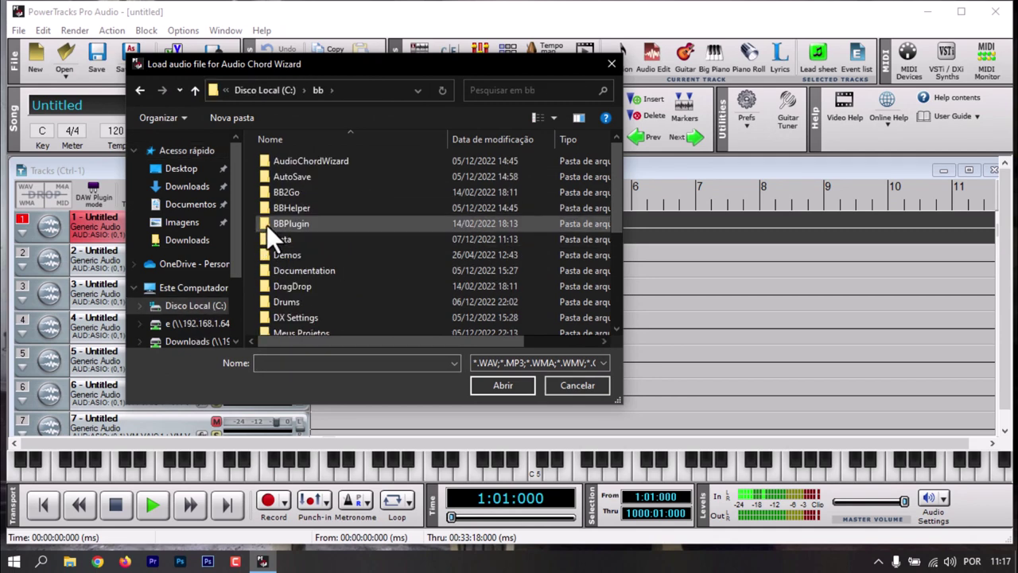
scroll(318, 263, "down", 2)
double_click(298, 266)
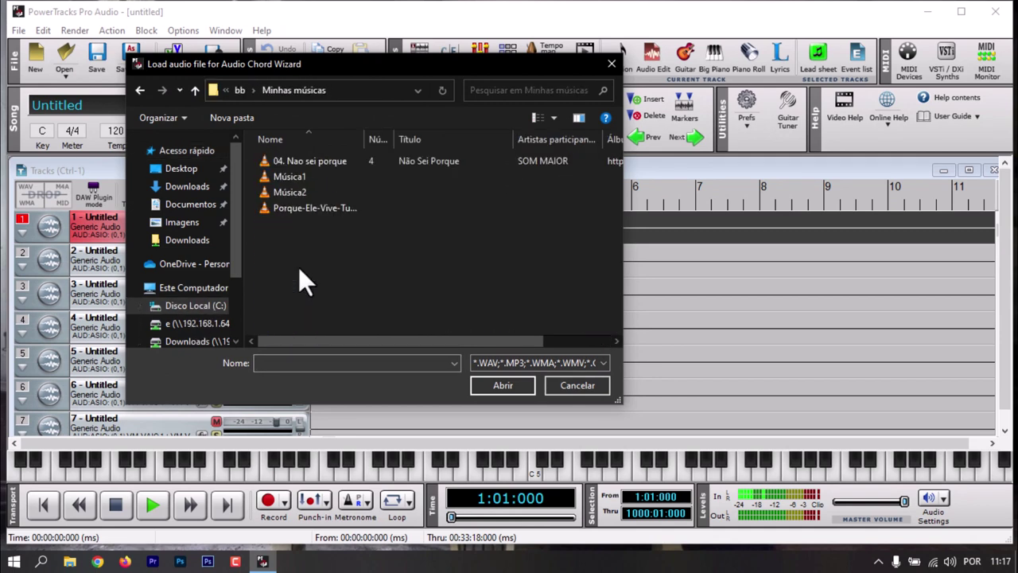
left_click(286, 160)
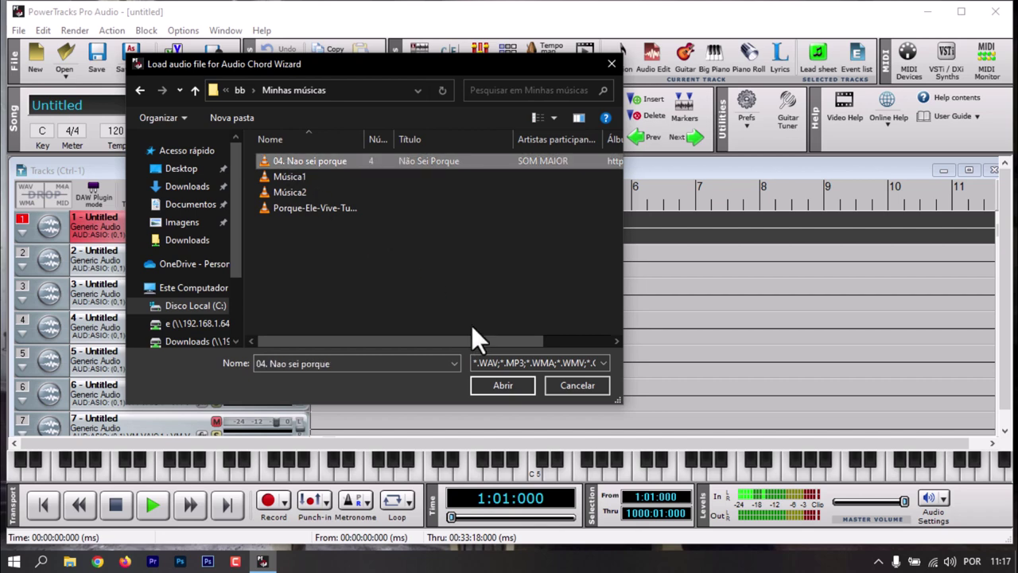
left_click(501, 385)
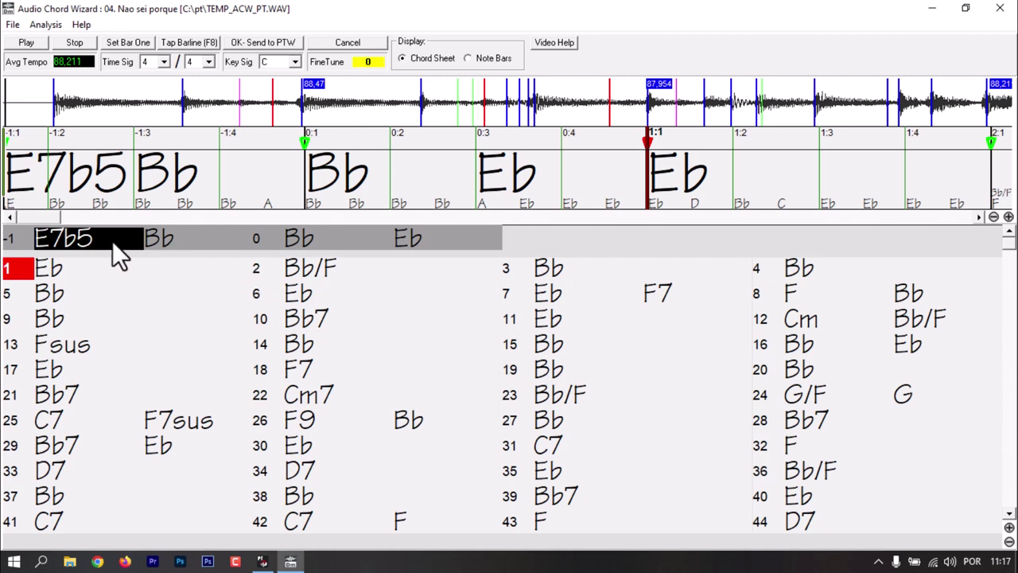
Play the opening of the song in the Audio Chord Wizard, stop, and set bar one at the start of the recording
left_click(26, 44)
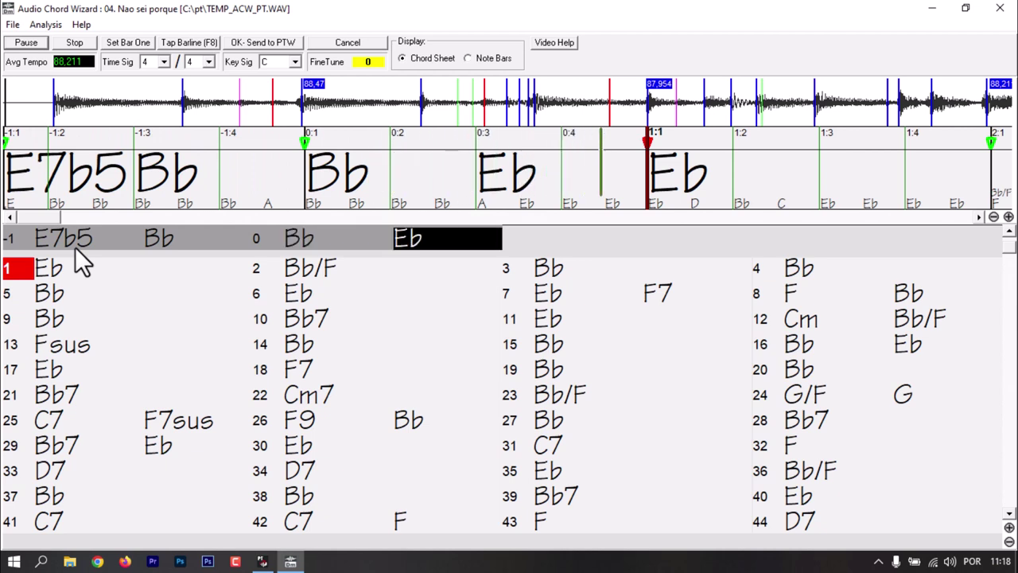
left_click(75, 44)
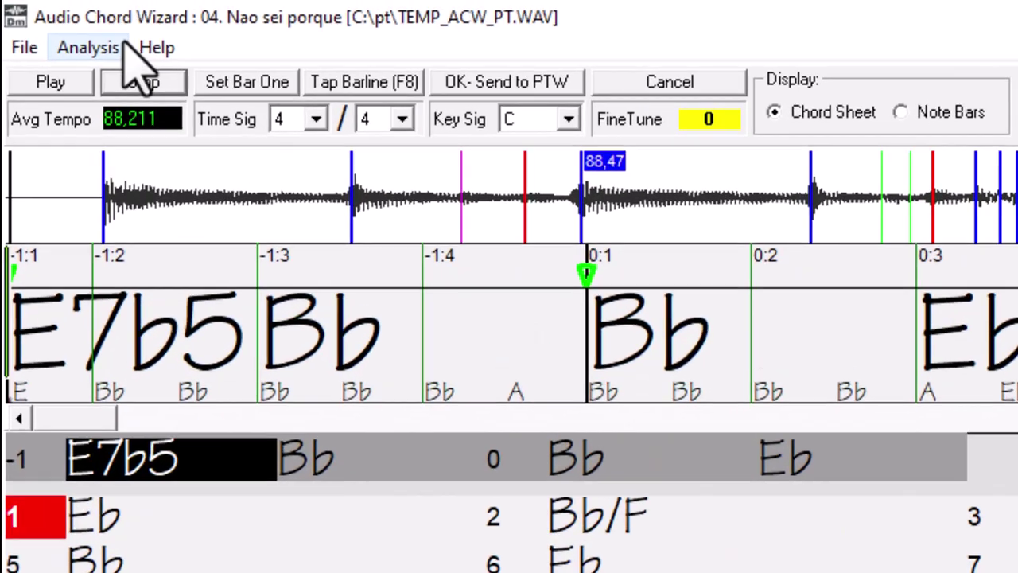
left_click(250, 83)
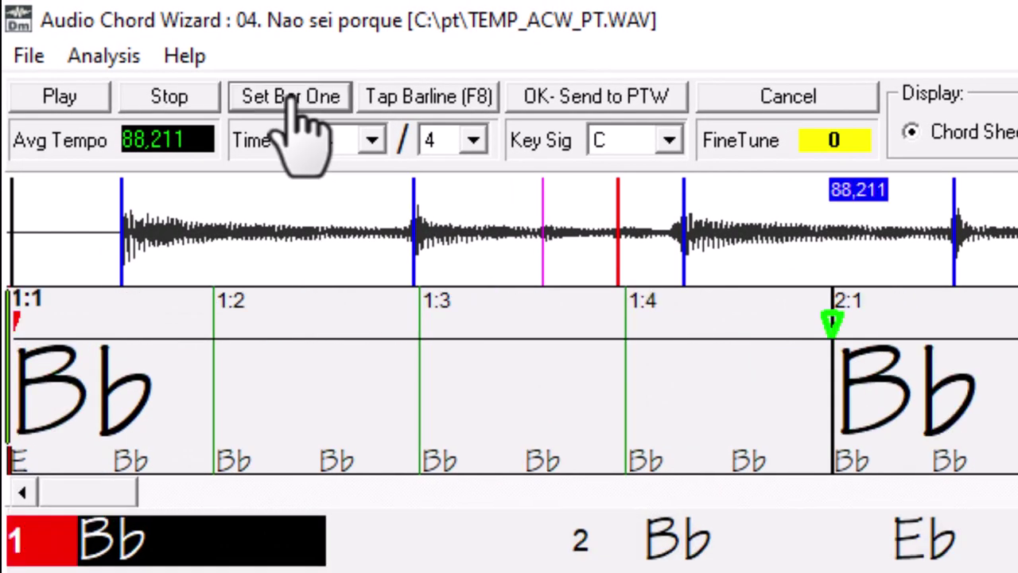